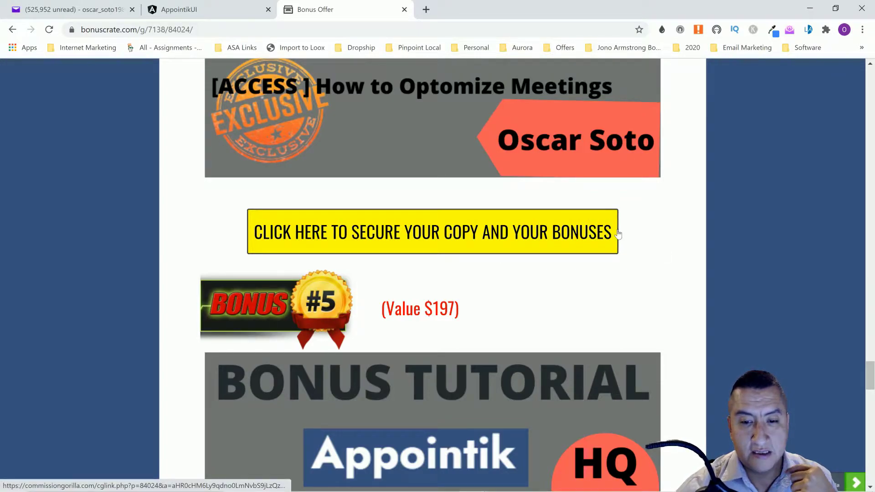
# Scroll up and down through the currently open browser page
pyautogui.scroll(-9, 643, 227)
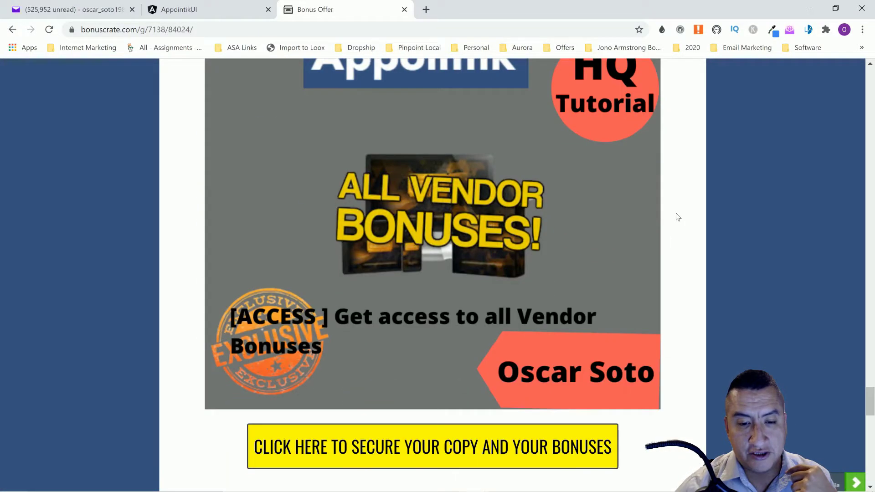
pyautogui.scroll(-8, 675, 228)
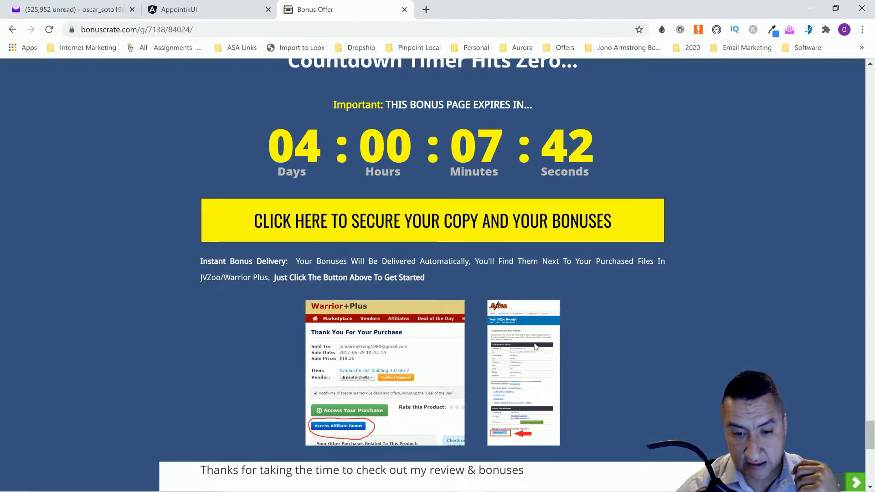
pyautogui.scroll(4, 609, 362)
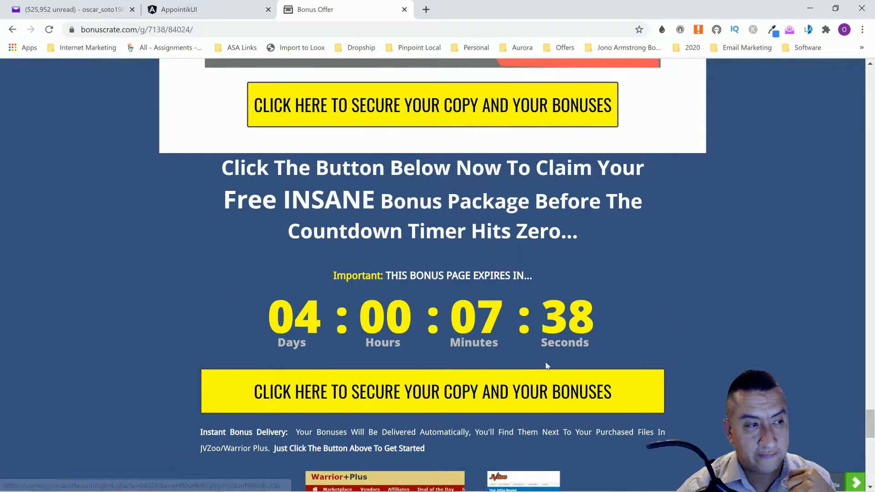
pyautogui.scroll(6, 673, 341)
pyautogui.scroll(3, 648, 347)
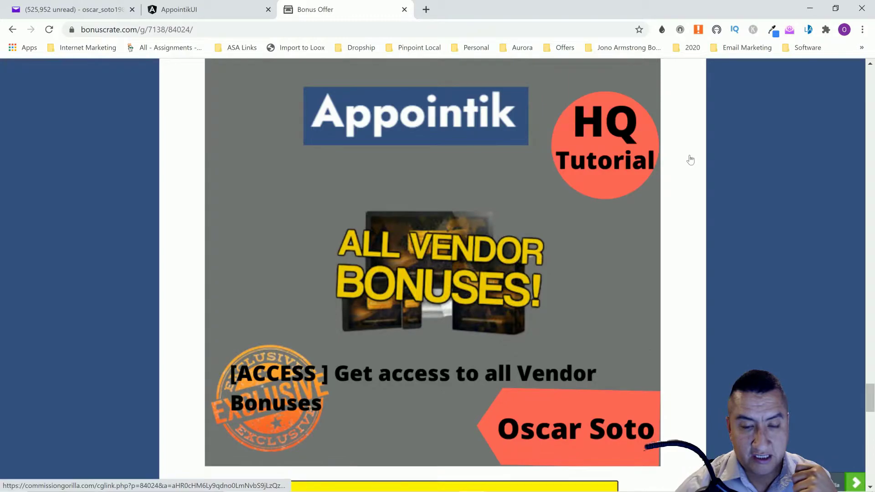
pyautogui.scroll(2, 690, 160)
pyautogui.scroll(-4, 269, 417)
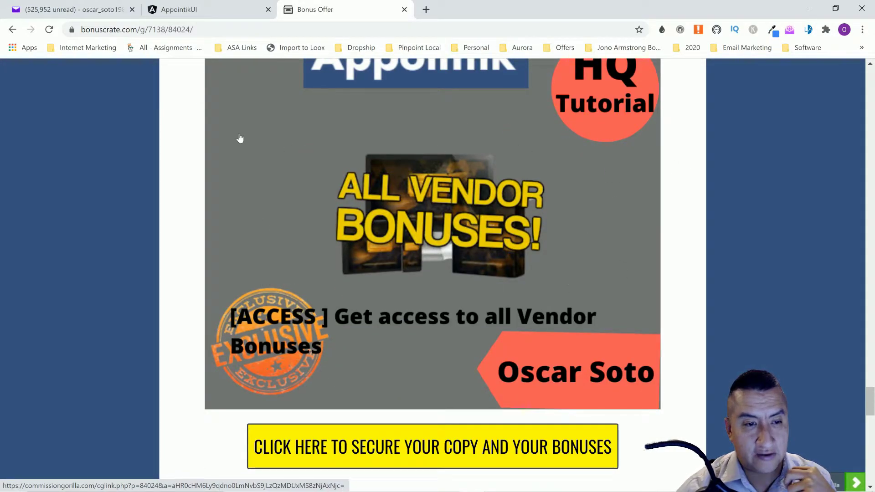
pyautogui.scroll(4, 214, 229)
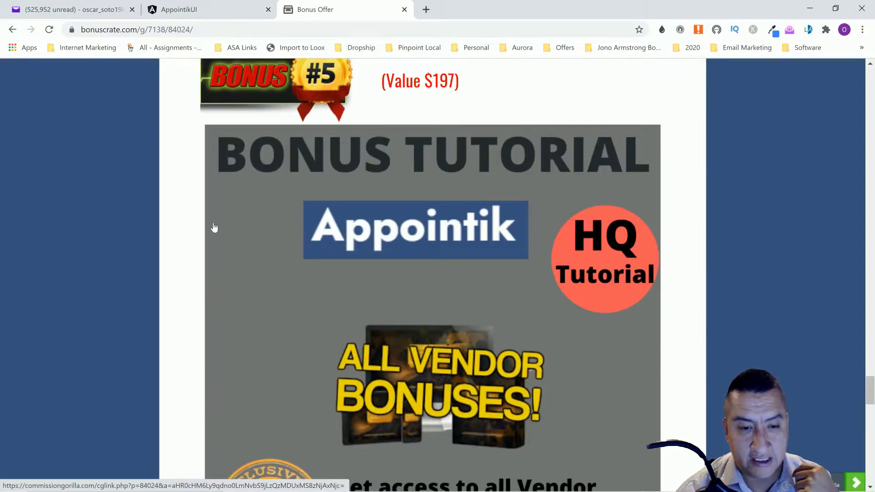
pyautogui.scroll(-18, 275, 221)
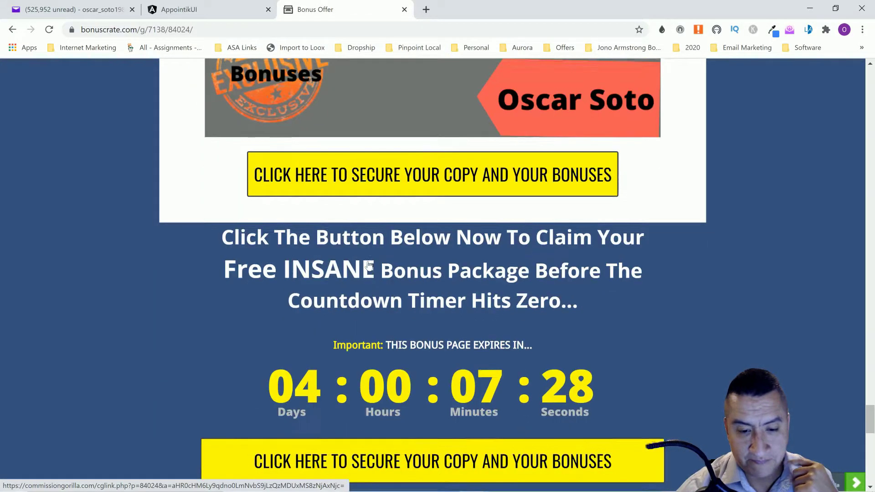
pyautogui.scroll(-6, 468, 255)
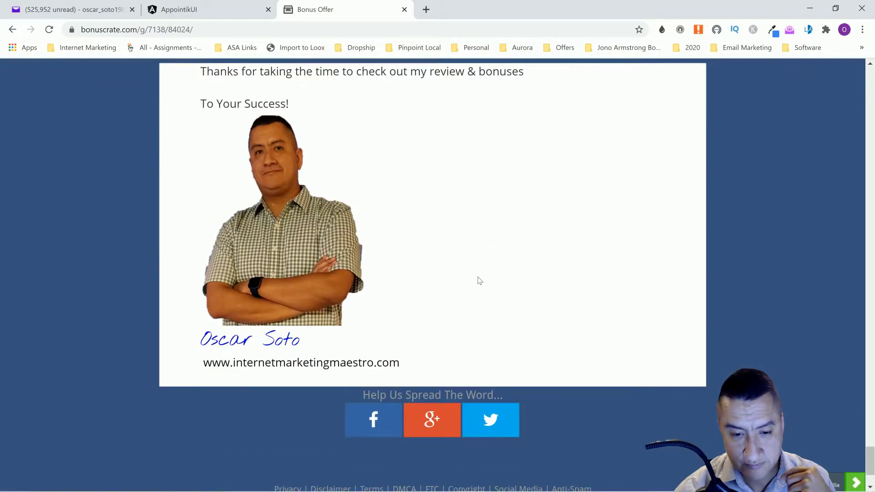
pyautogui.scroll(8, 477, 279)
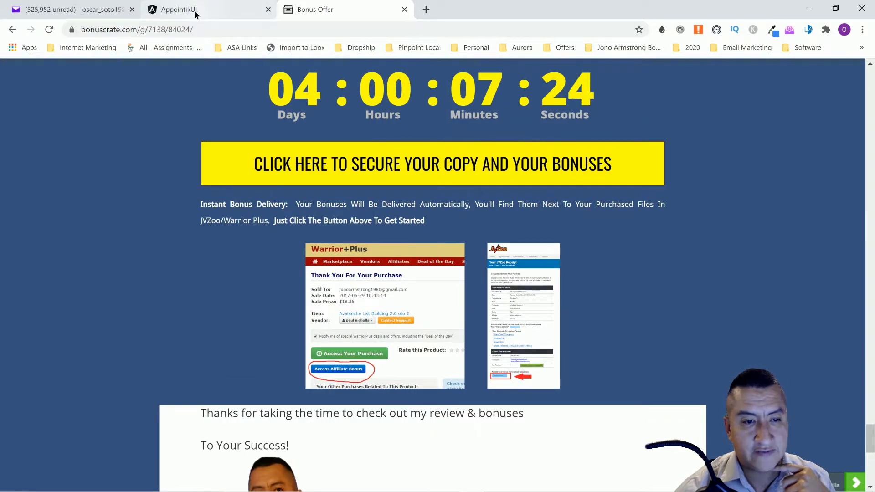
# Switch to the Appointik tab, glance at the User Manual, then open Business Settings
pyautogui.click(194, 10)
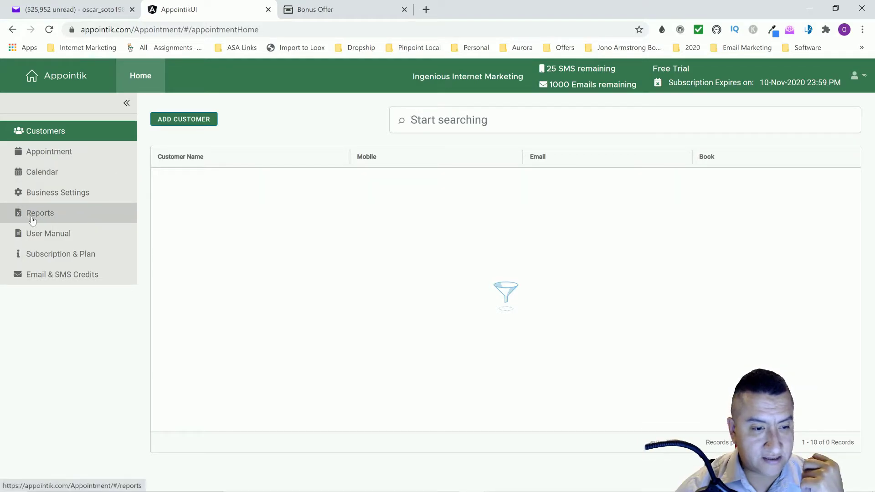
pyautogui.click(49, 235)
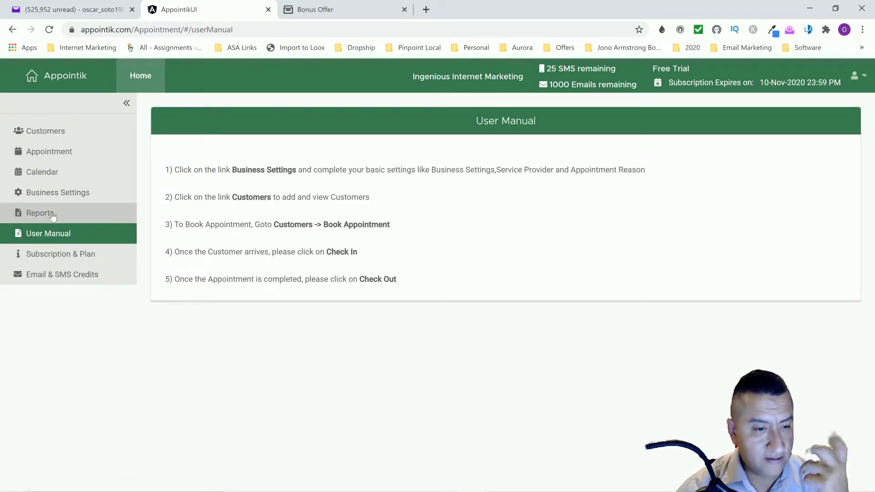
pyautogui.click(57, 193)
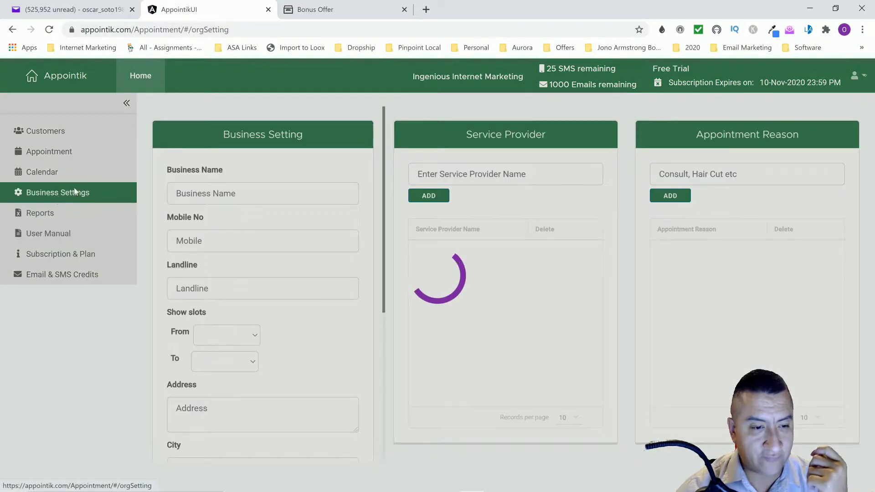
# Review the Ingenious Internet Marketing business settings with 9:00 AM–9:00 PM slots and save them
pyautogui.scroll(-1, 256, 162)
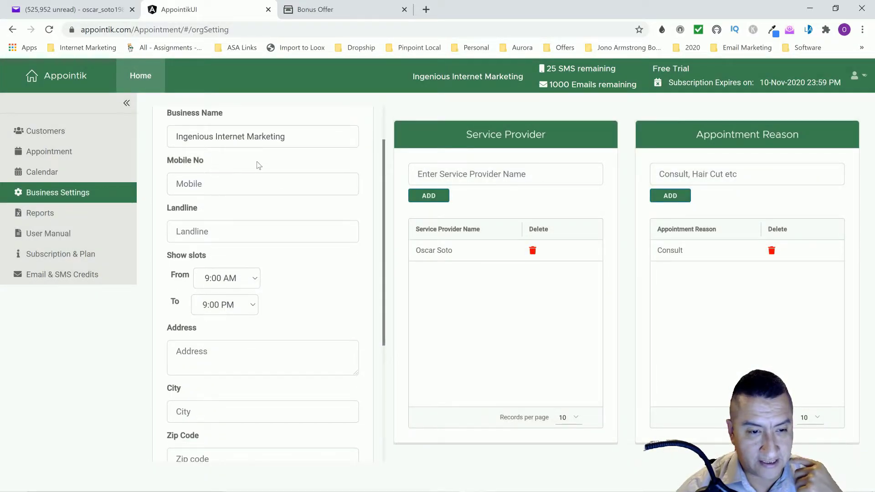
pyautogui.scroll(1, 256, 161)
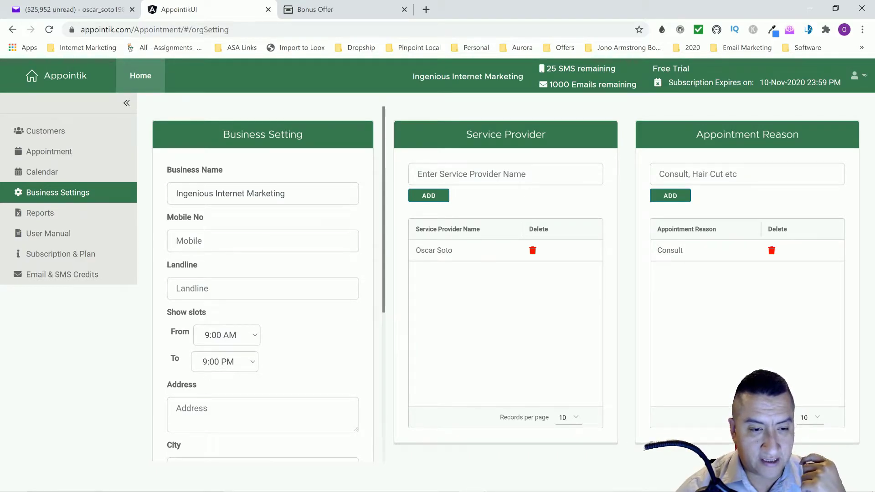
pyautogui.click(263, 241)
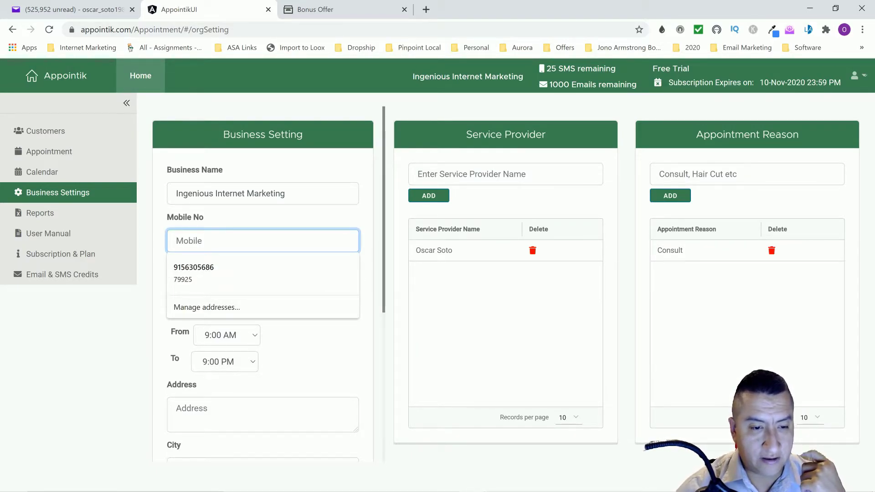
pyautogui.click(245, 223)
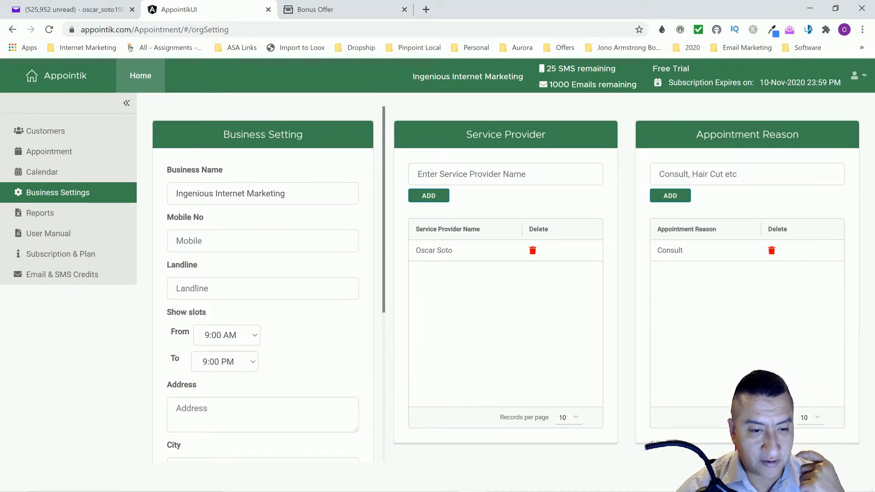
pyautogui.scroll(-1, 289, 309)
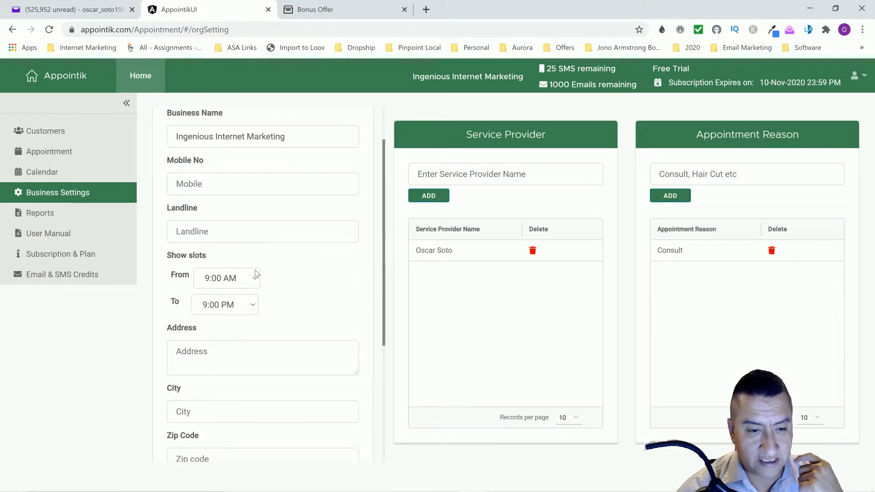
pyautogui.scroll(-2, 254, 285)
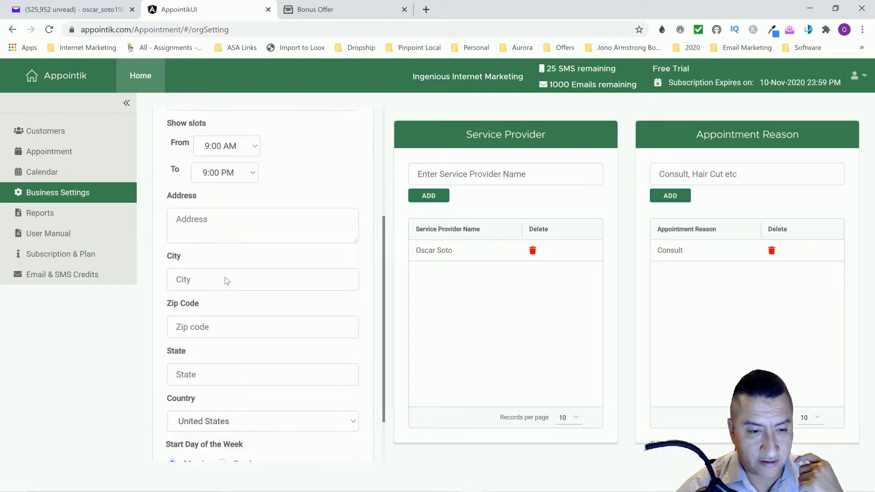
pyautogui.scroll(-2, 260, 276)
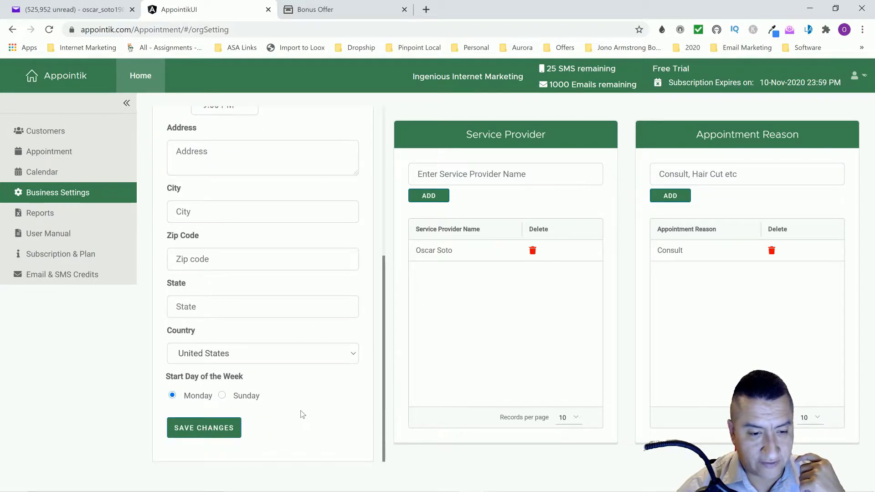
pyautogui.scroll(4, 329, 402)
pyautogui.scroll(-4, 338, 390)
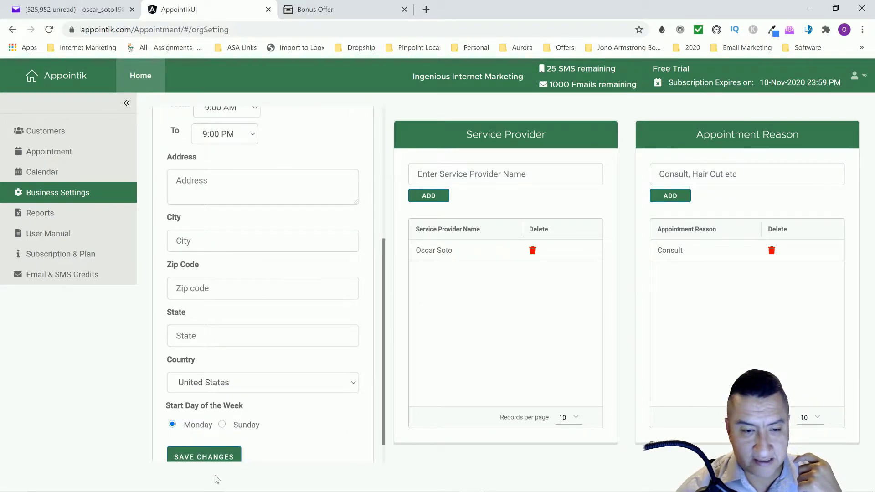
pyautogui.click(211, 460)
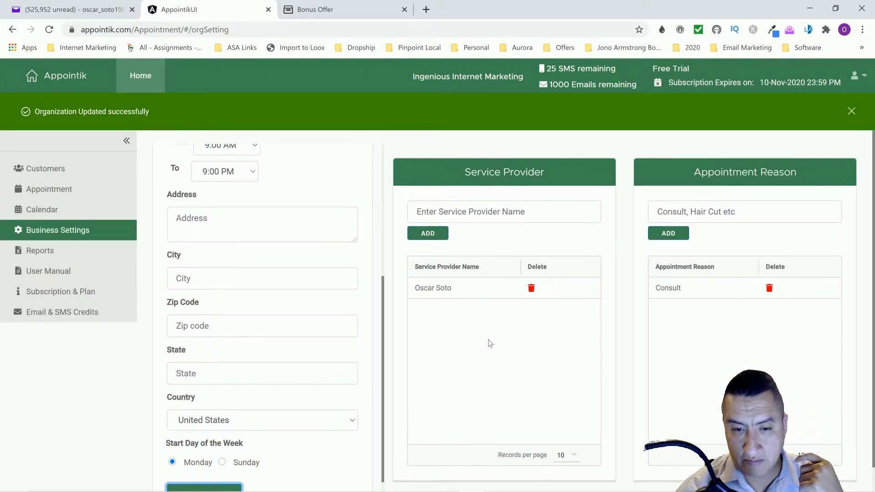
pyautogui.click(417, 212)
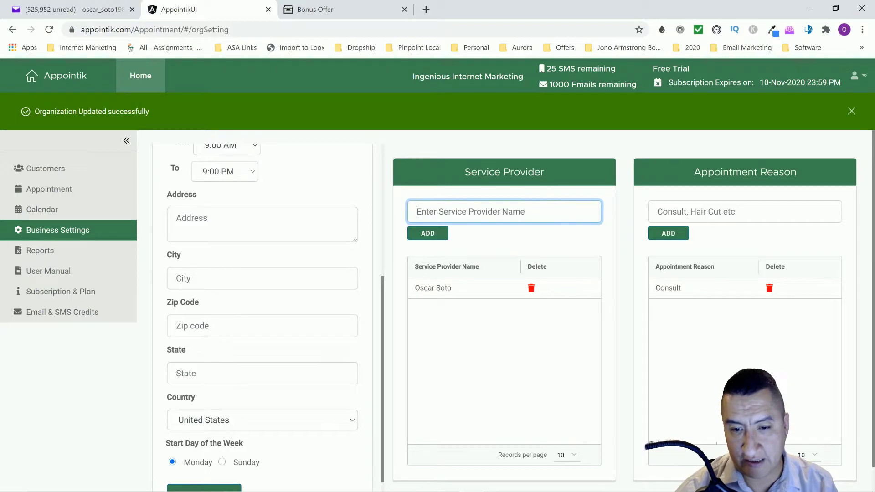
# Add Plumber SEO as an appointment reason, correcting the typo first
pyautogui.click(669, 235)
pyautogui.click(433, 254)
pyautogui.hotkey('shift', 'Tab')
pyautogui.press('Tab')
pyautogui.press('Tab')
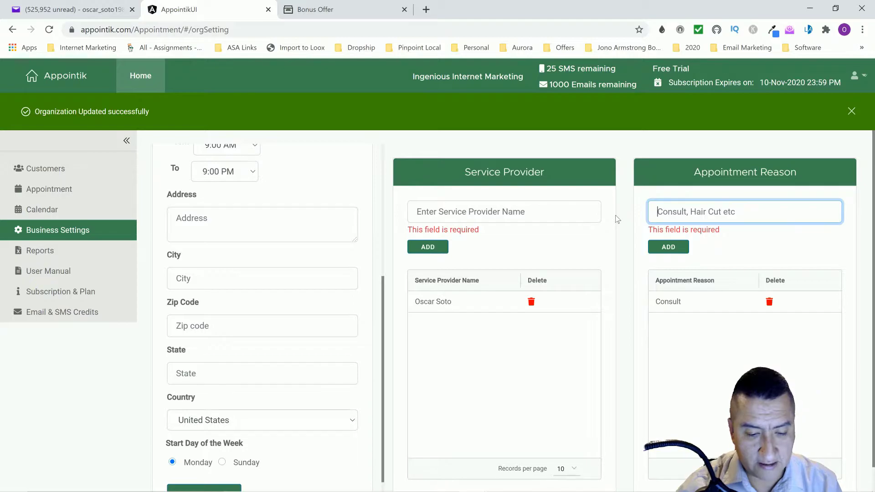
pyautogui.write('Plumber ')
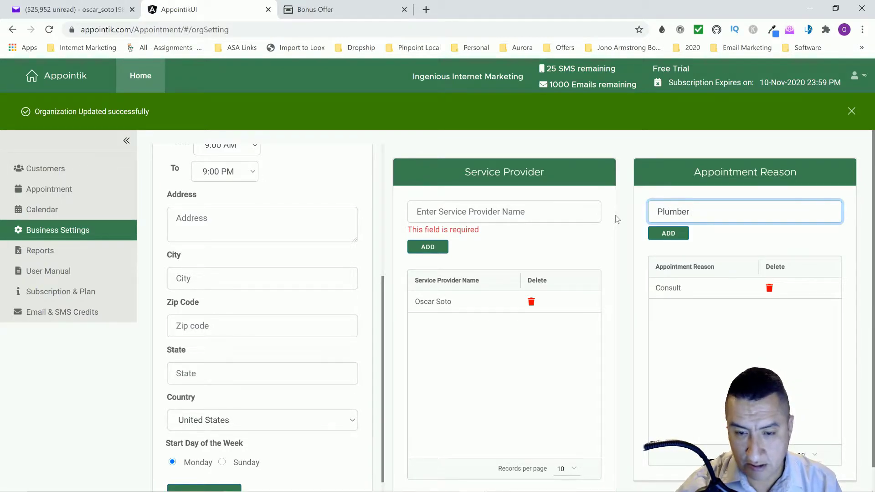
pyautogui.write('SEIO')
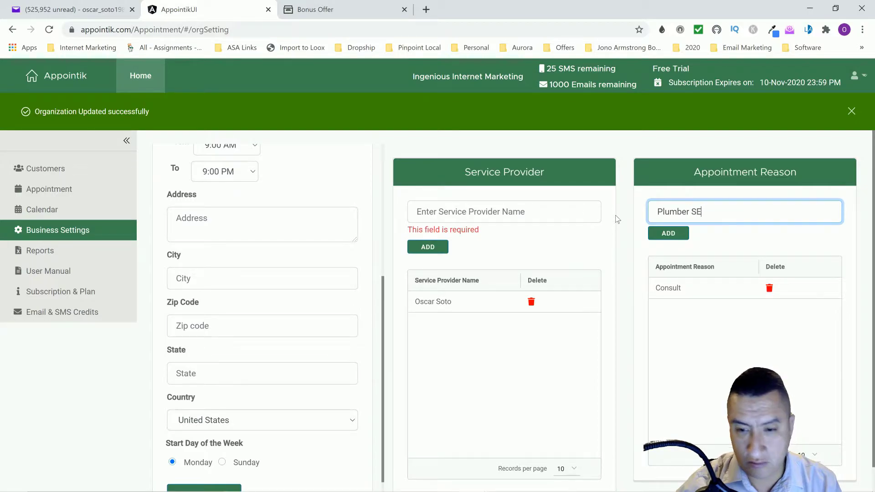
pyautogui.press('BackSpace')
pyautogui.press('BackSpace')
pyautogui.write('O')
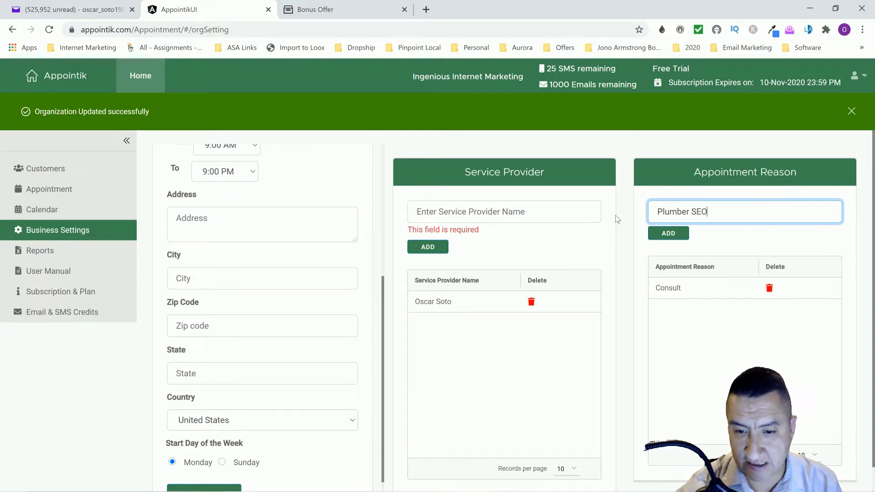
pyautogui.click(669, 238)
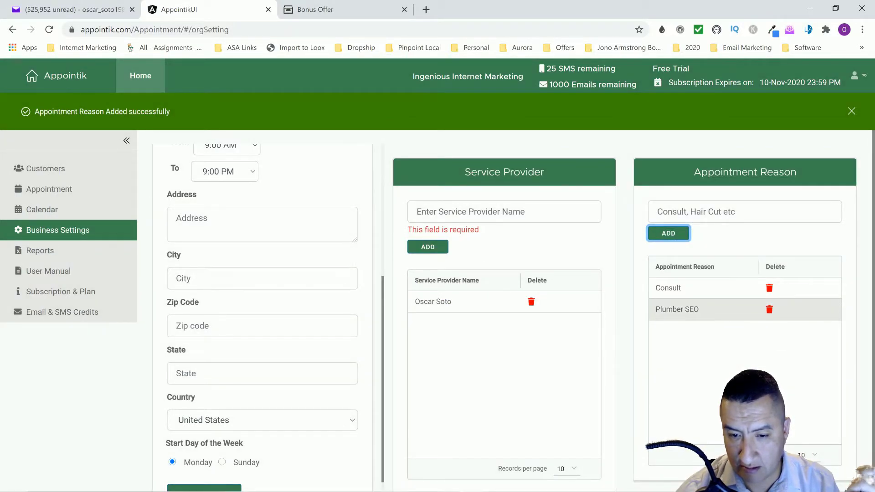
# Add Plumber ABC as a second service provider
pyautogui.scroll(-1, 696, 324)
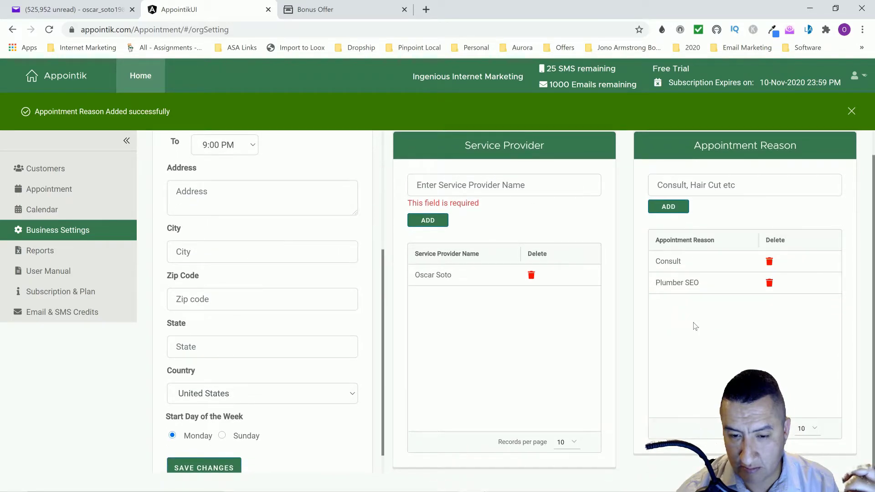
pyautogui.scroll(1, 696, 327)
pyautogui.click(455, 212)
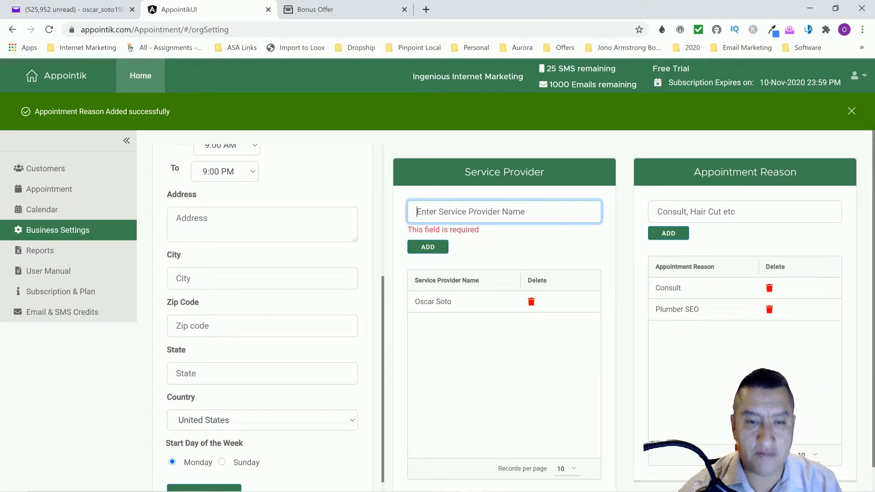
pyautogui.write('Plu')
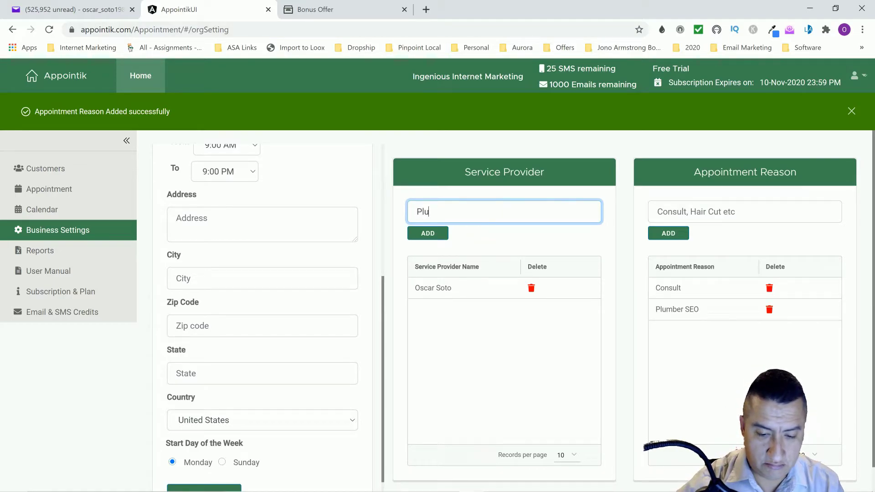
pyautogui.write('mber ABC')
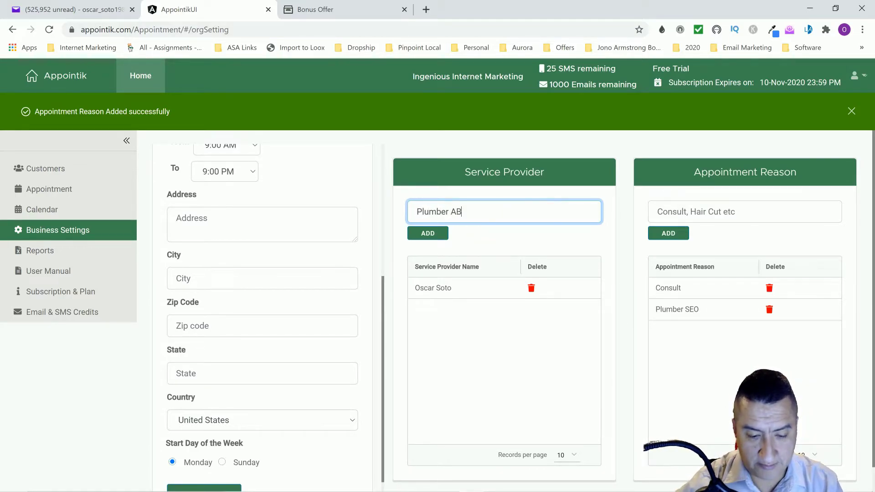
pyautogui.click(434, 239)
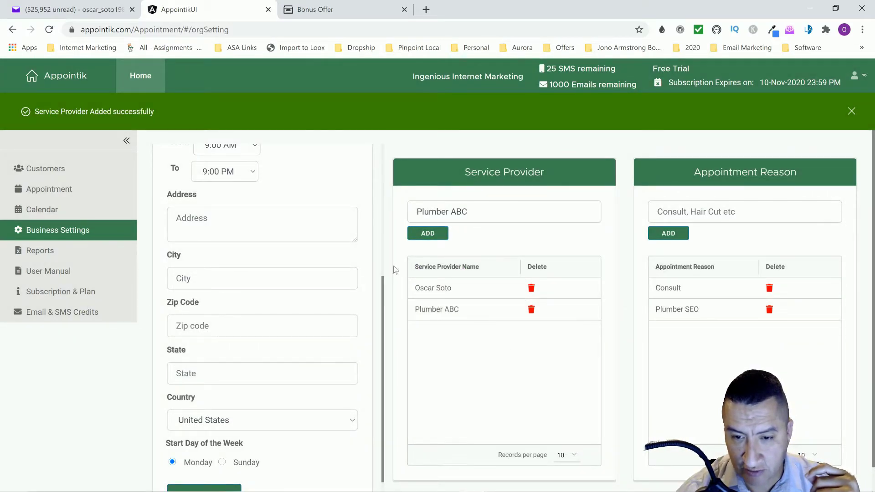
# Look over the updated settings, then go to the Customers page
pyautogui.scroll(-1, 509, 326)
pyautogui.scroll(1, 538, 254)
pyautogui.scroll(-1, 518, 346)
pyautogui.scroll(1, 753, 314)
pyautogui.scroll(-1, 775, 324)
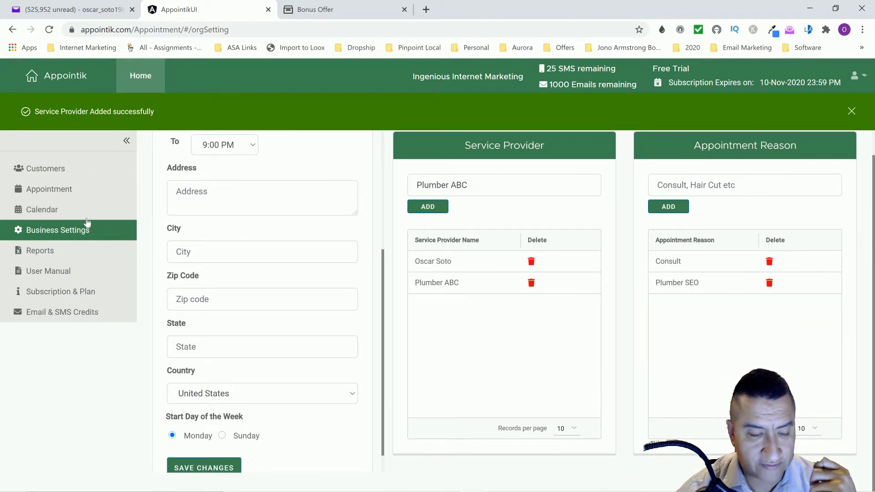
pyautogui.click(44, 169)
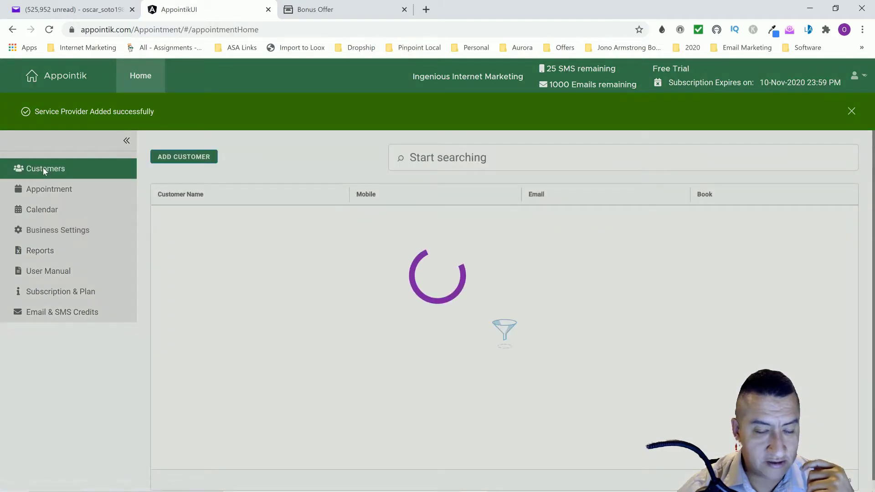
# Start a new customer and enter the customer's full name and mobile number
pyautogui.click(190, 157)
pyautogui.click(488, 233)
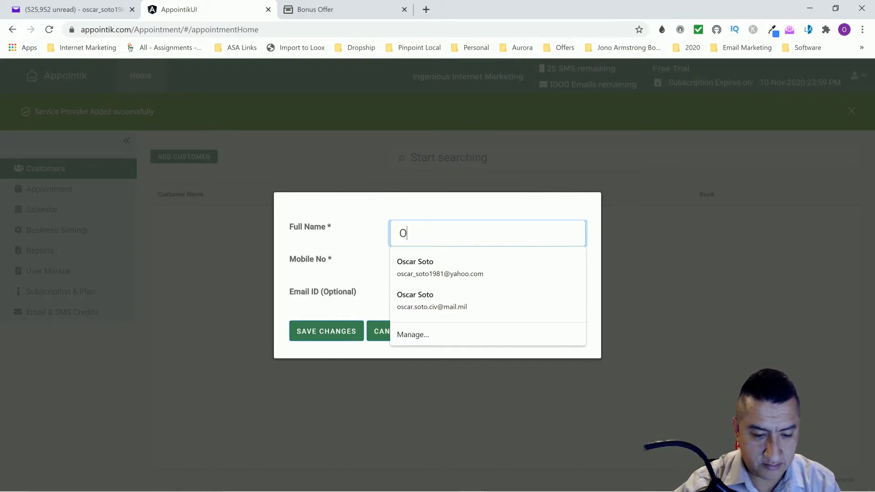
pyautogui.press('Tab')
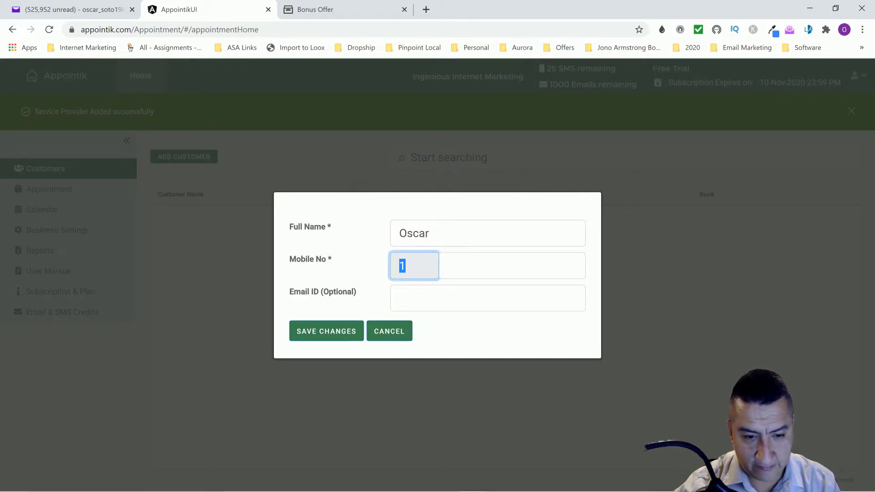
pyautogui.click(511, 266)
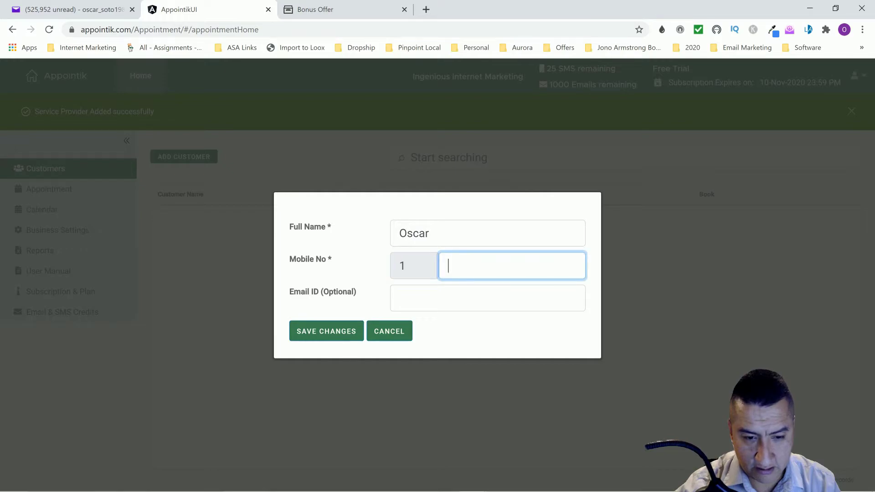
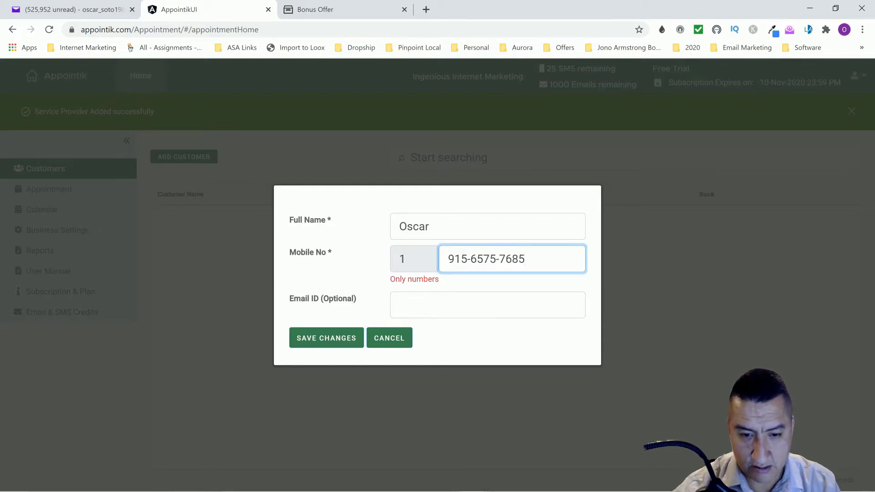
# Strip the hyphens from the mobile number, leave Email empty, and save the customer
pyautogui.click(410, 305)
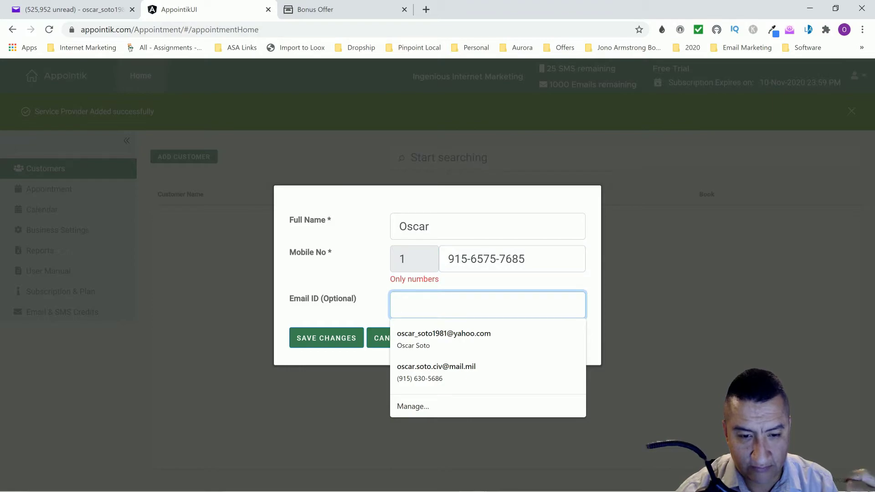
pyautogui.press('Escape')
pyautogui.click(470, 259)
pyautogui.press('BackSpace')
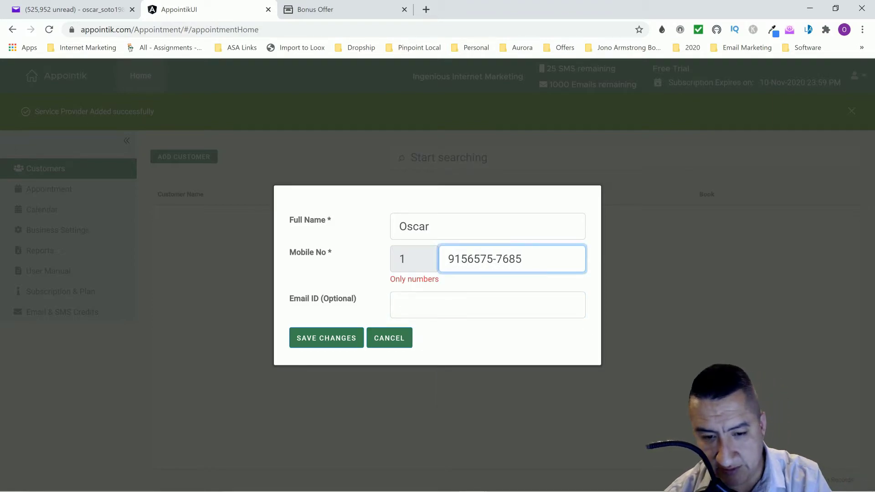
pyautogui.click(498, 259)
pyautogui.press('BackSpace')
pyautogui.press('Tab')
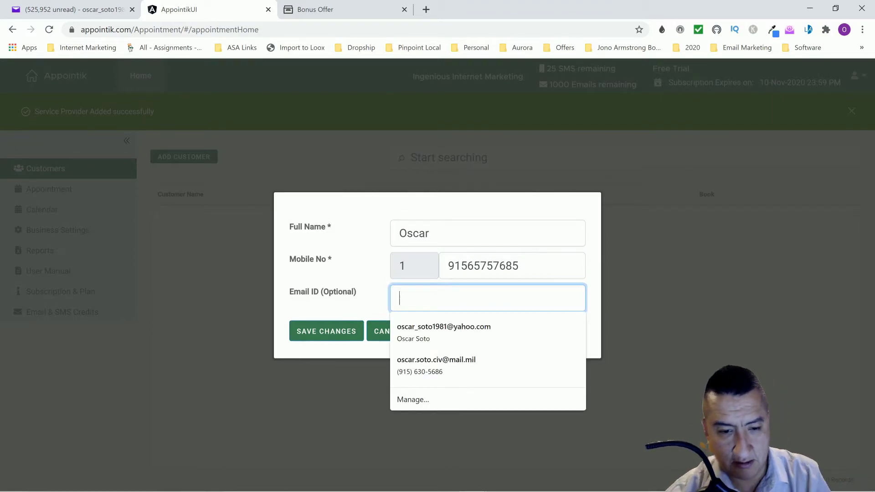
pyautogui.press('Escape')
pyautogui.click(343, 330)
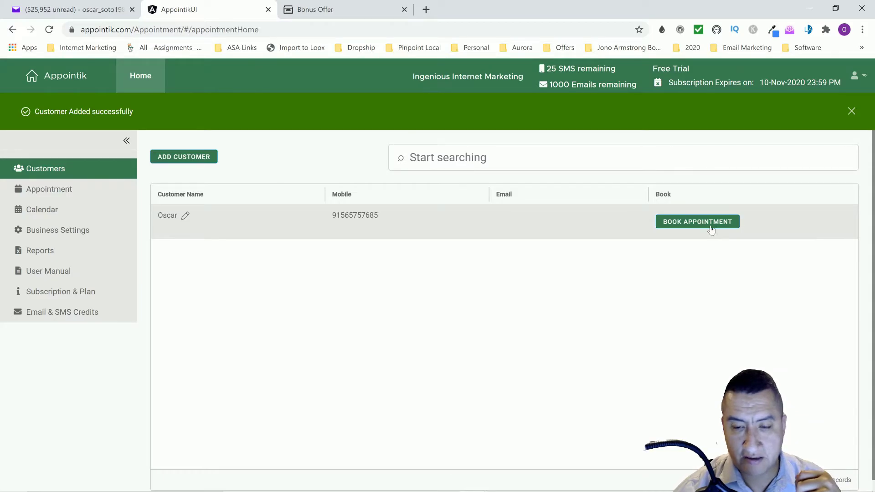
# Open the customer's weekly booking calendar, try a Monday 12:30 PM slot, then cancel it
pyautogui.click(709, 224)
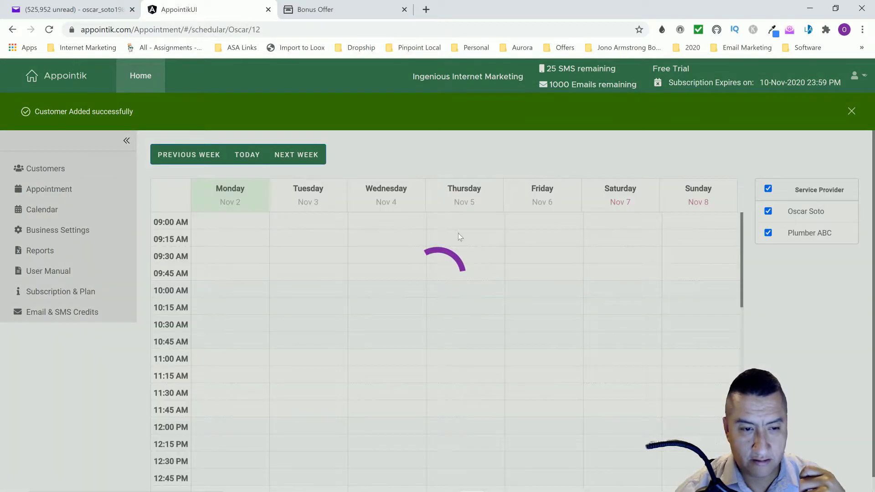
pyautogui.scroll(-5, 272, 337)
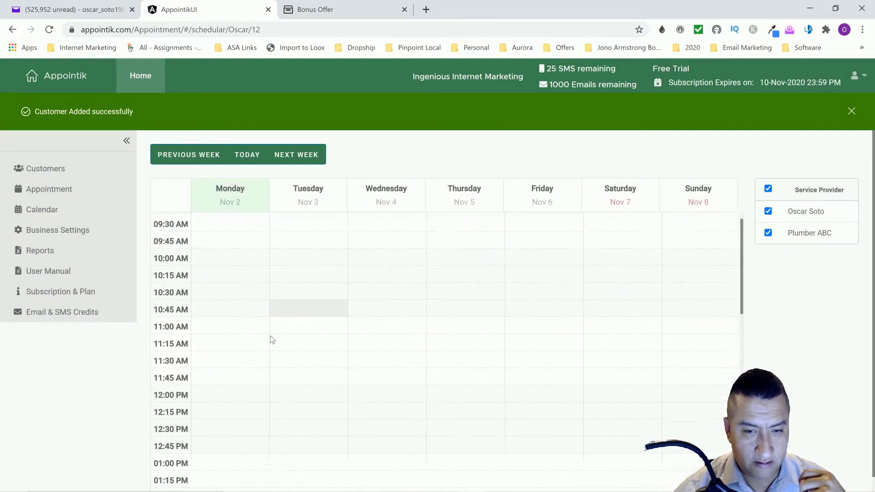
pyautogui.scroll(1, 258, 321)
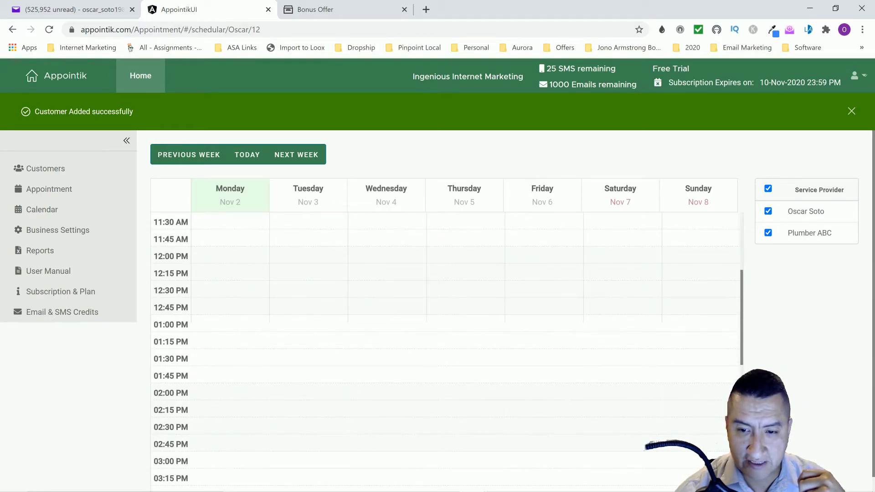
pyautogui.click(237, 290)
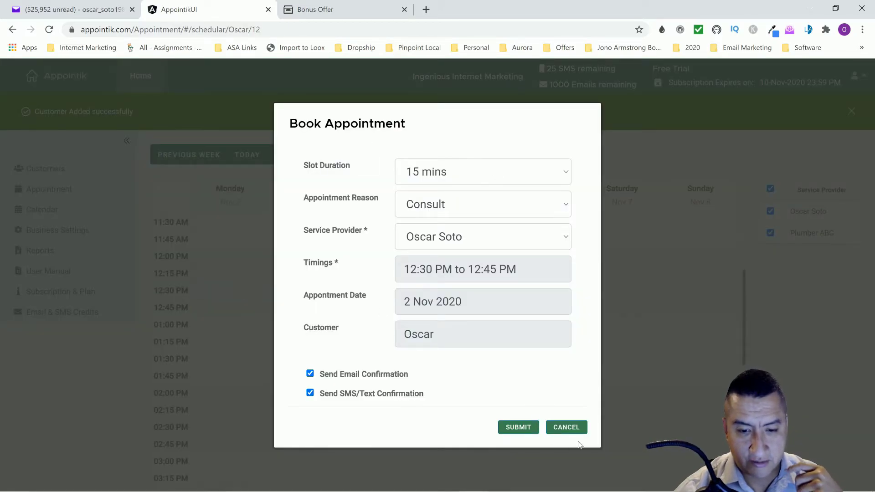
pyautogui.click(566, 428)
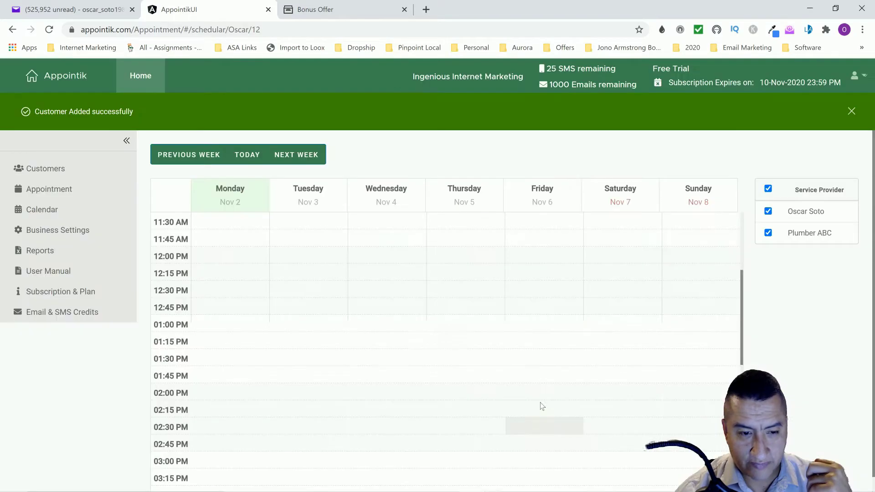
pyautogui.scroll(-3, 320, 353)
pyautogui.scroll(7, 321, 358)
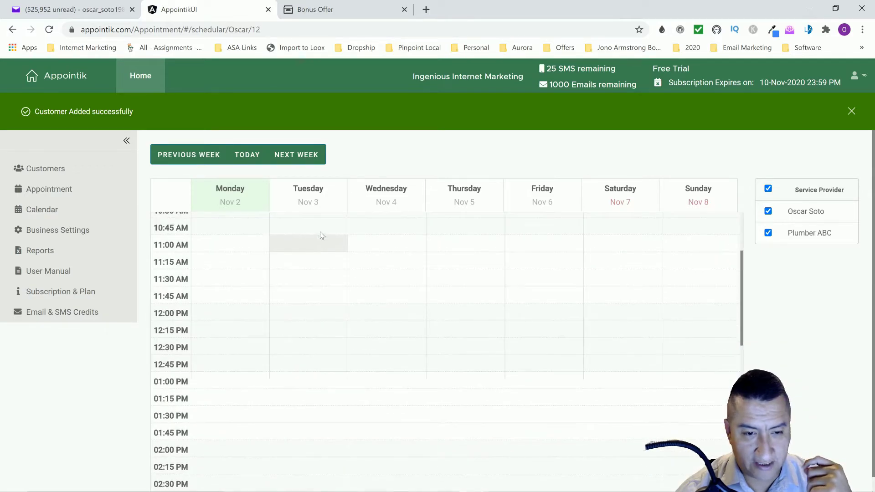
# Book Tuesday 3 Nov, 9:00 AM as a 45-minute Plumber SEO appointment with e-mail and text confirmations off
pyautogui.click(318, 225)
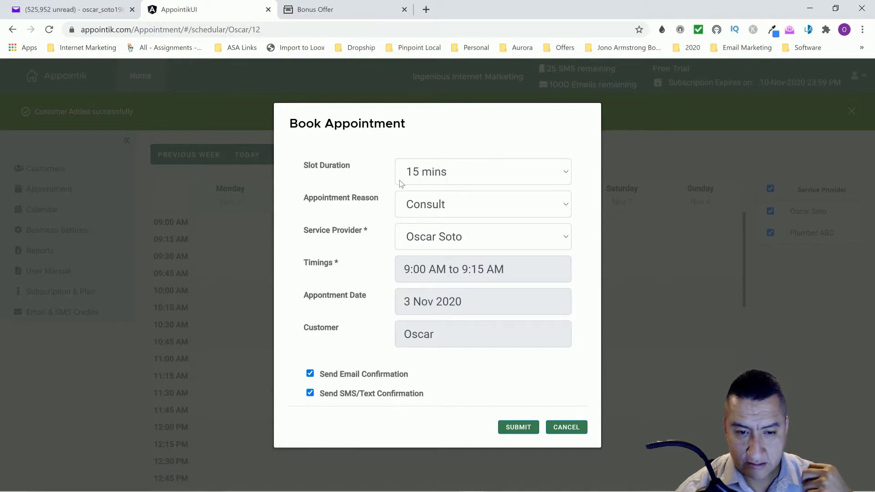
pyautogui.click(450, 174)
pyautogui.click(446, 231)
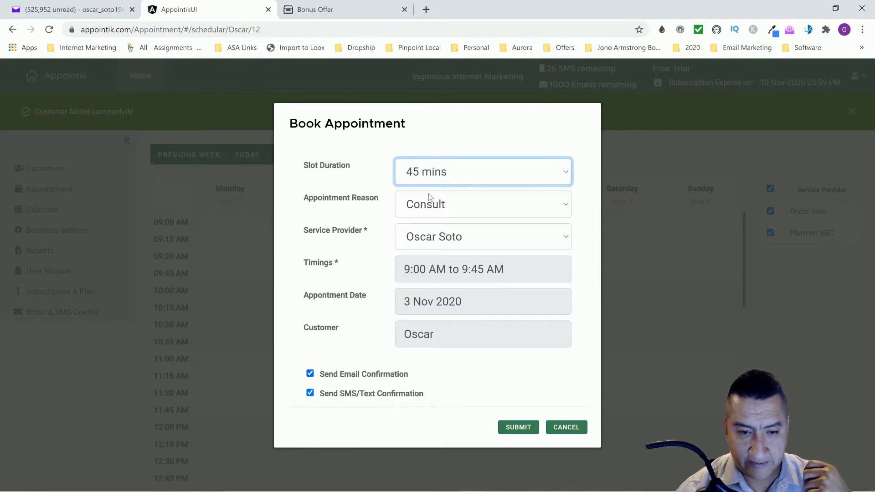
pyautogui.click(433, 209)
pyautogui.click(438, 246)
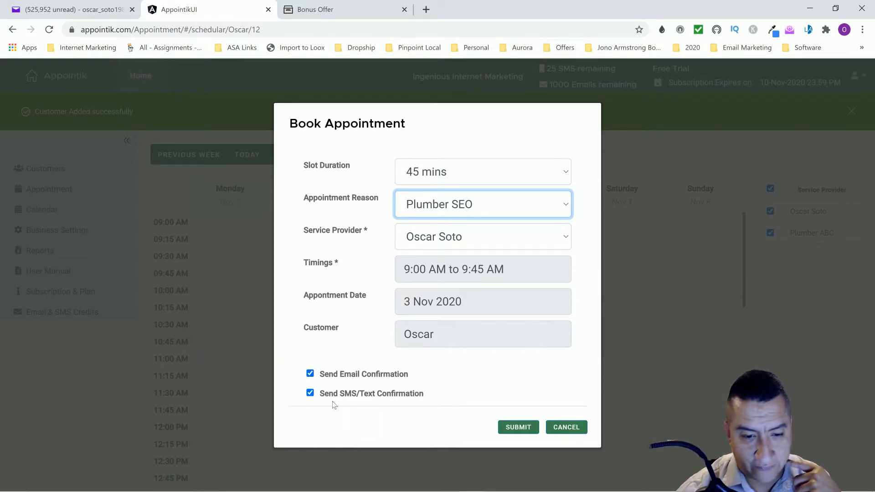
pyautogui.click(310, 393)
pyautogui.click(310, 373)
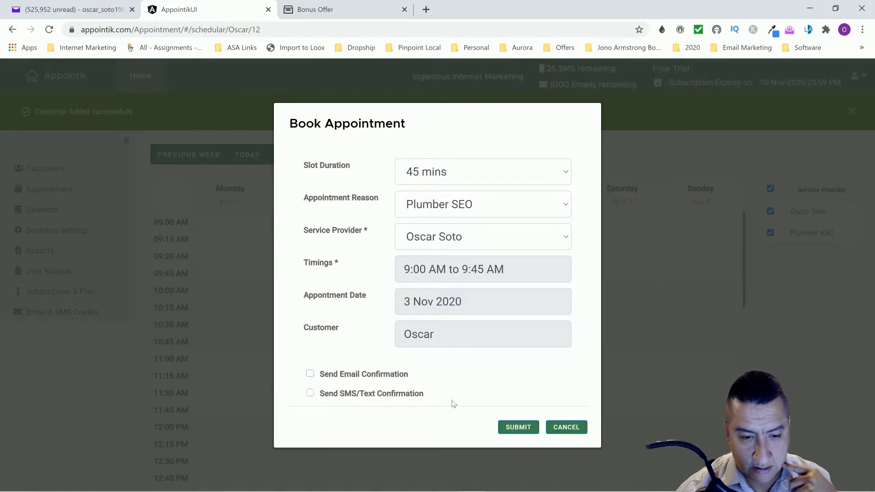
pyautogui.click(519, 429)
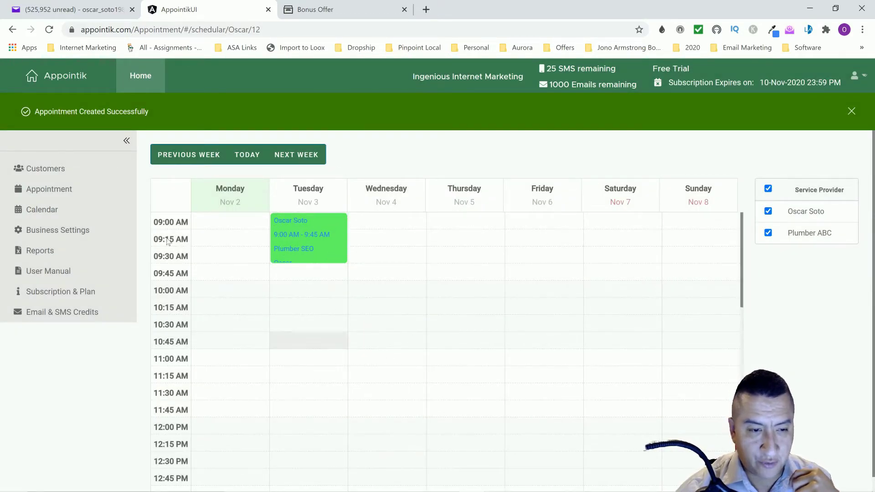
pyautogui.click(45, 191)
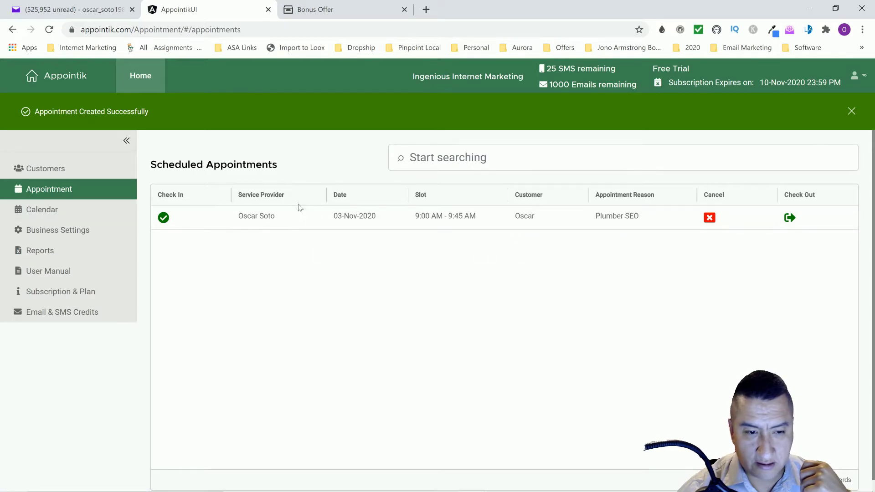
# Check in the 3 Nov Plumber SEO appointment, then check it out with Service Fee 90.00
pyautogui.click(164, 218)
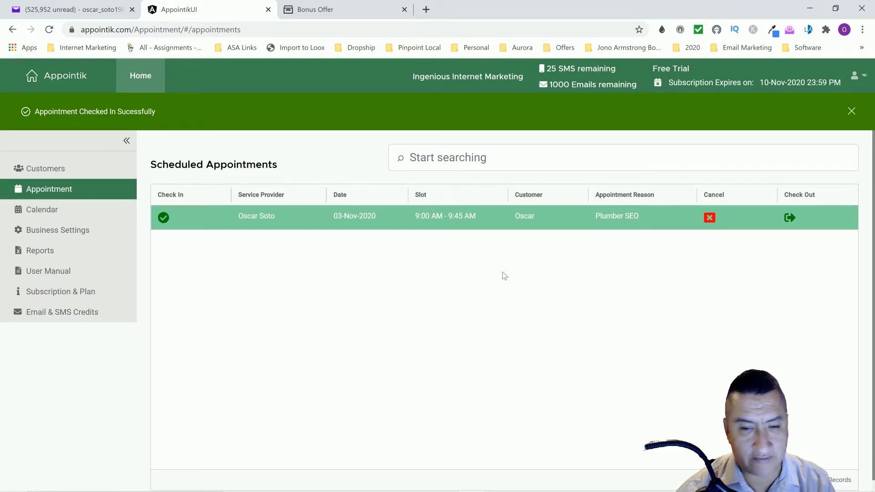
pyautogui.click(789, 218)
pyautogui.click(336, 279)
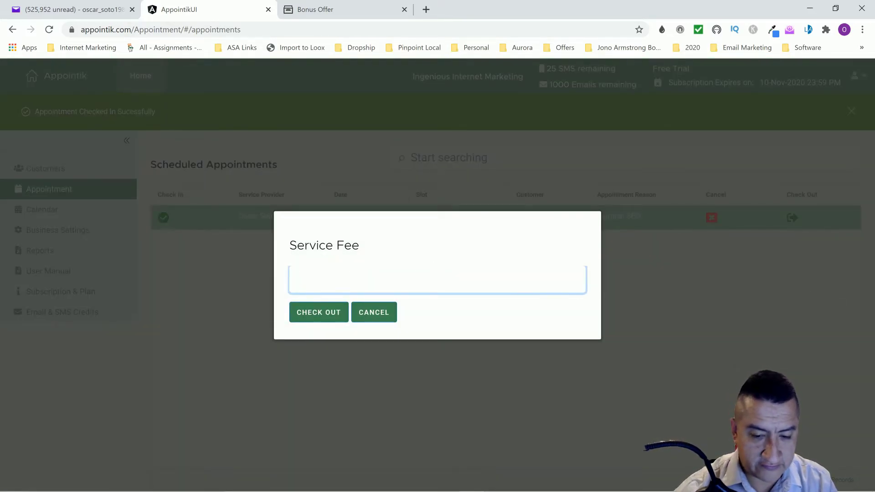
pyautogui.write('90.00')
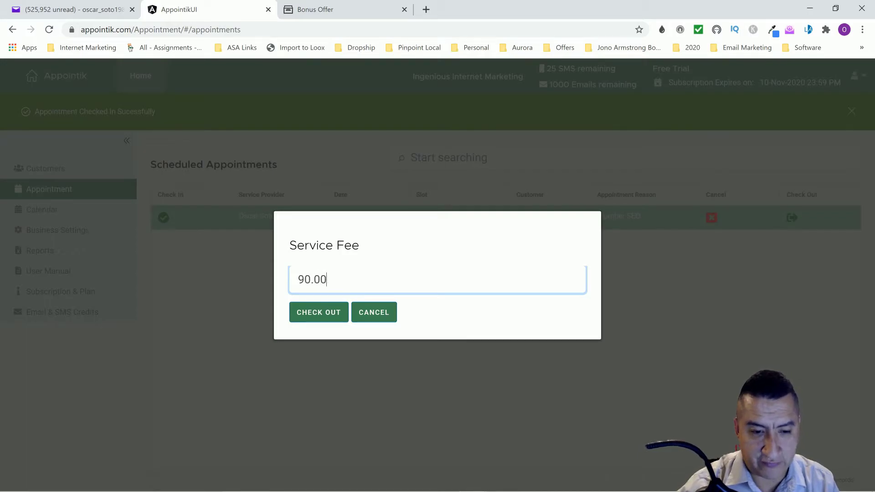
pyautogui.click(329, 311)
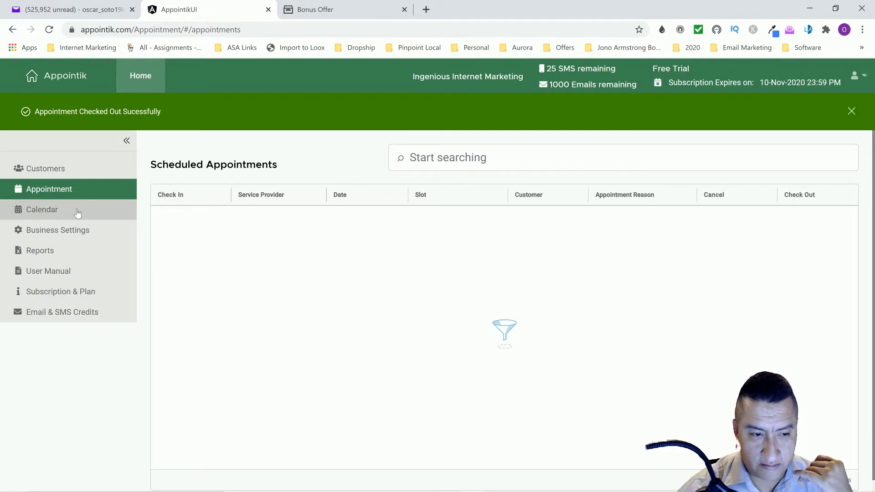
pyautogui.click(40, 254)
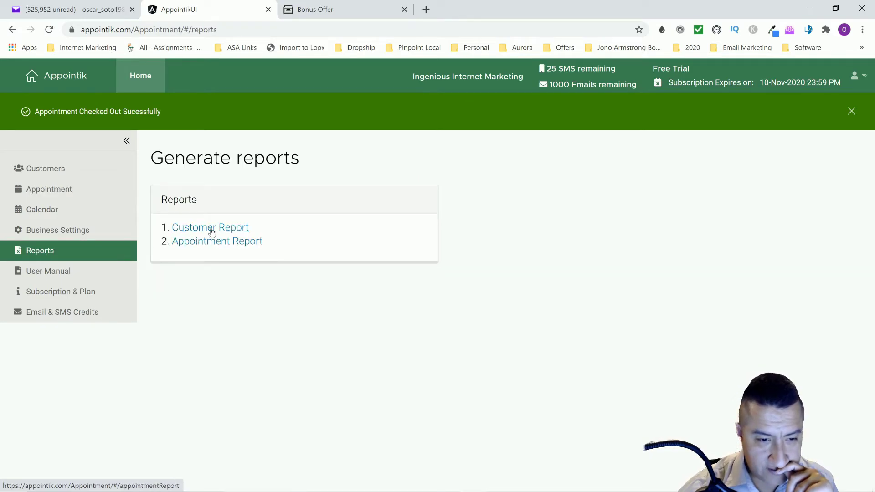
# After a glance at the Customer Report, open the Appointment Report and highlight its 90.00 service fee
pyautogui.click(213, 232)
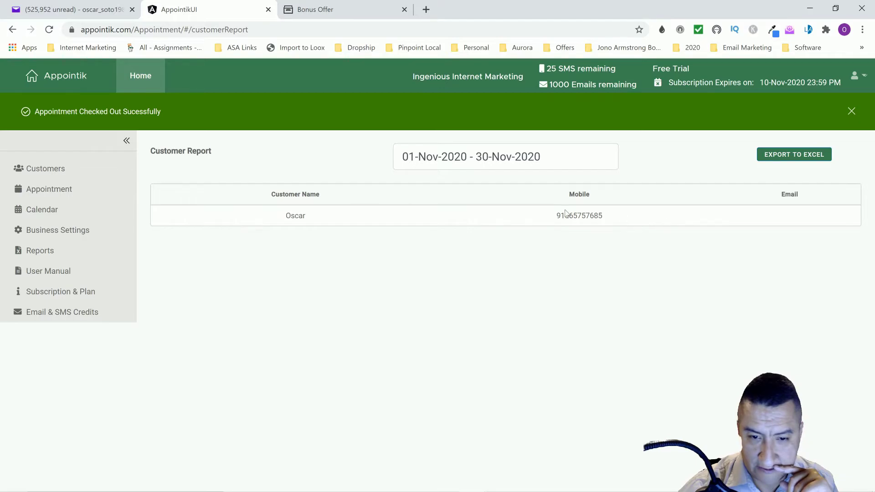
pyautogui.click(41, 251)
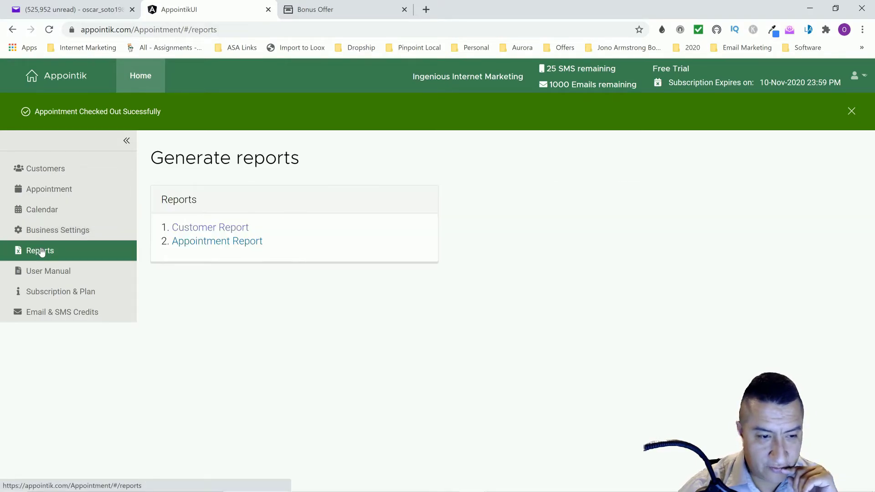
pyautogui.click(255, 241)
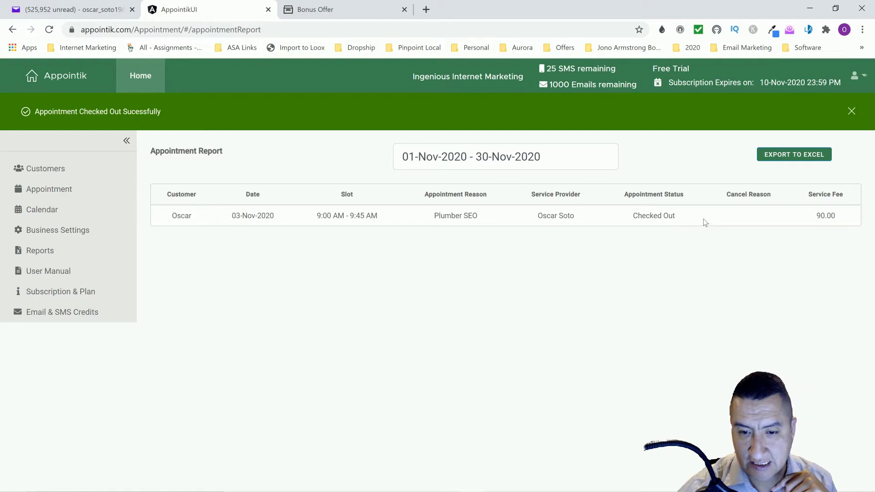
pyautogui.moveTo(839, 218); pyautogui.dragTo(778, 210)
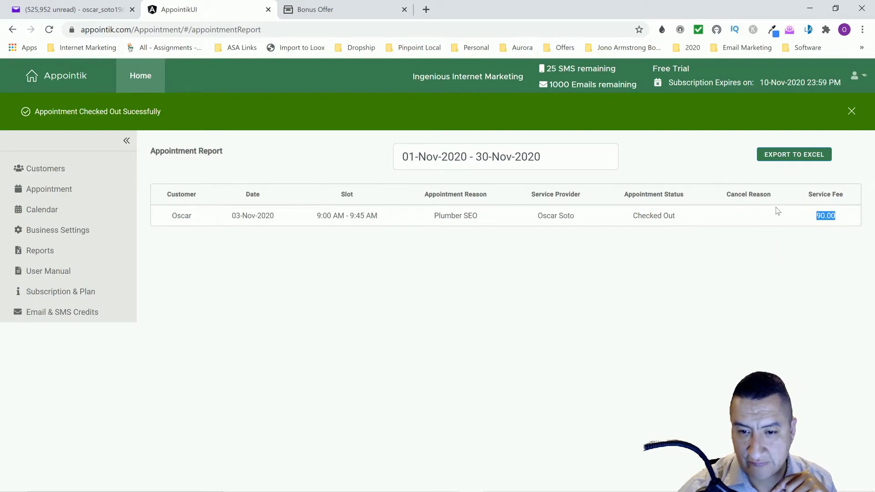
pyautogui.click(689, 257)
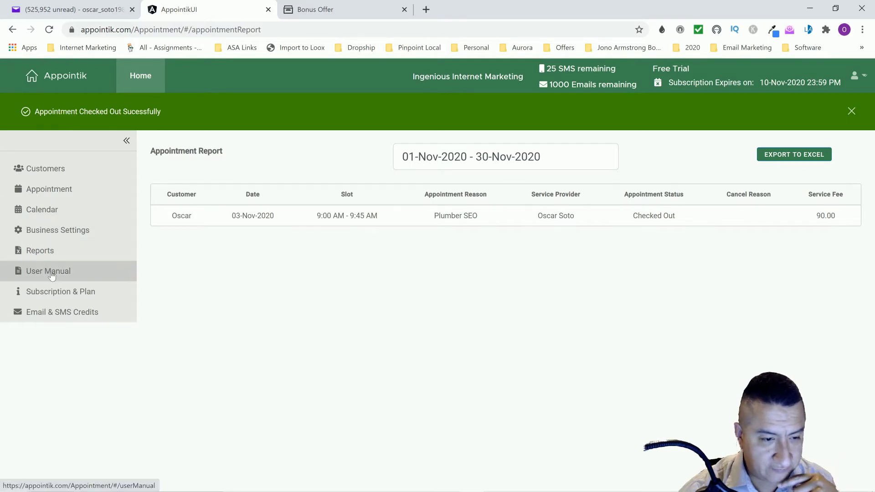
# Browse the Subscription & Plan, Email & SMS Credits, User Manual and Customers pages
pyautogui.click(48, 294)
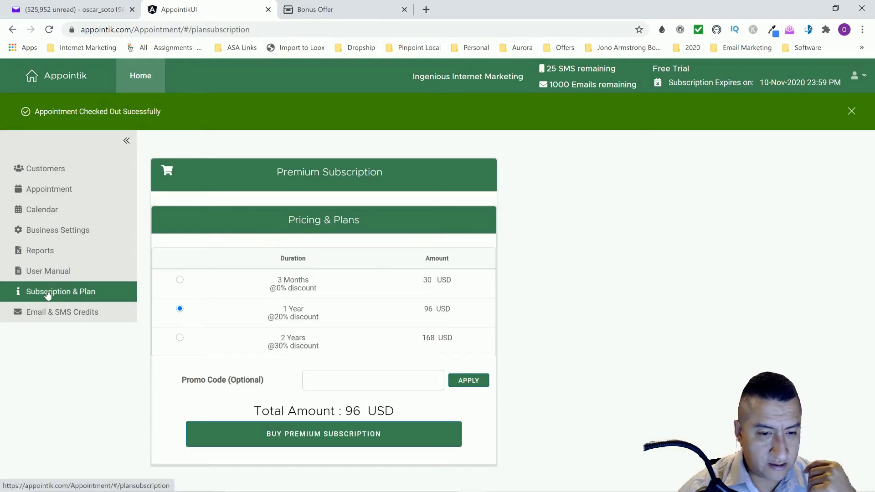
pyautogui.click(62, 314)
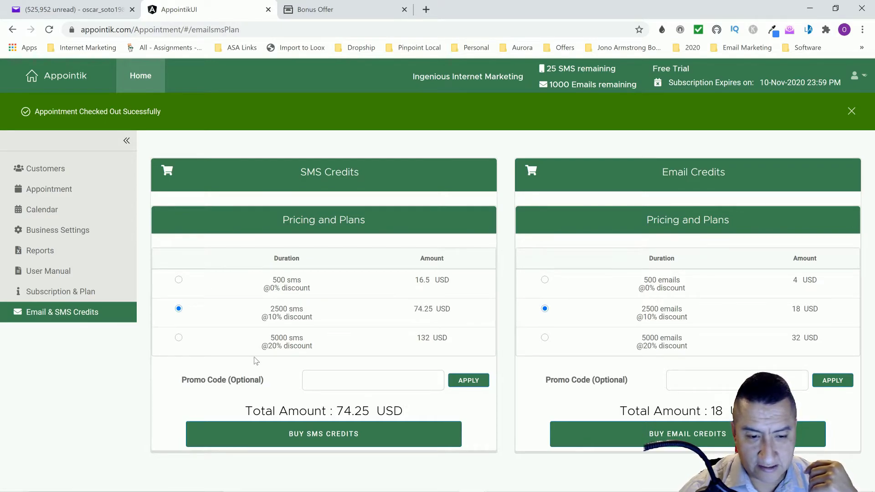
pyautogui.click(50, 172)
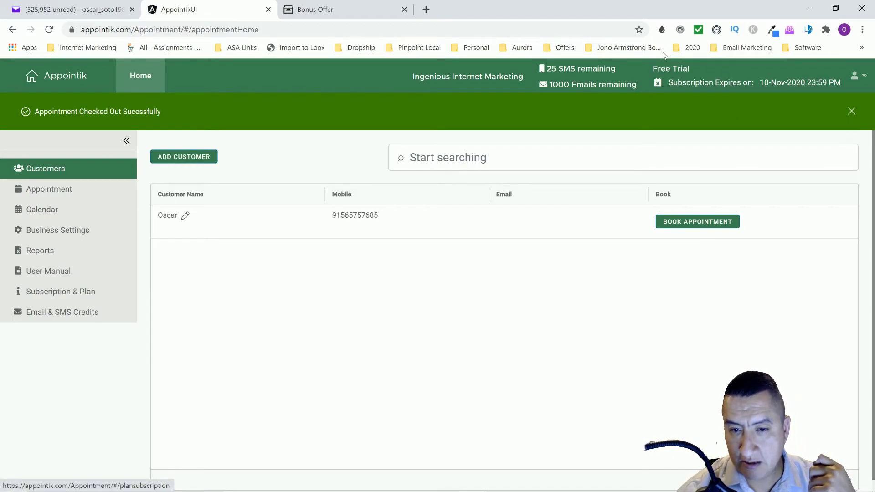
pyautogui.click(862, 78)
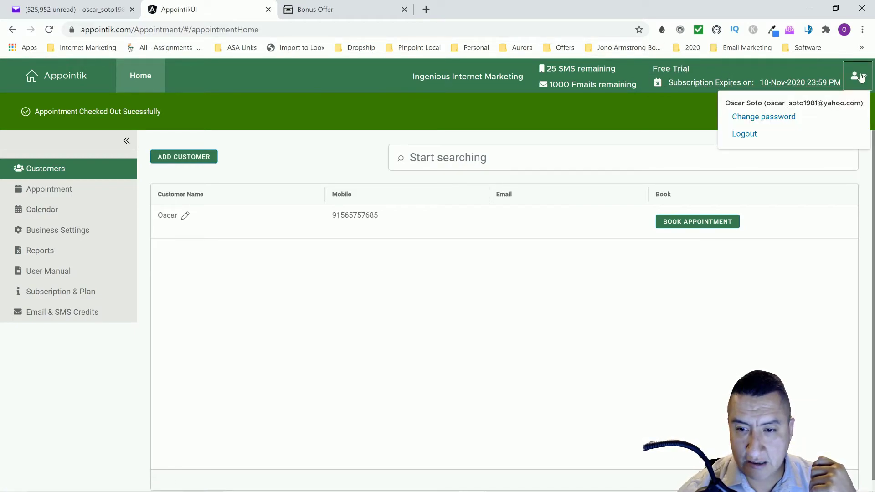
pyautogui.click(862, 78)
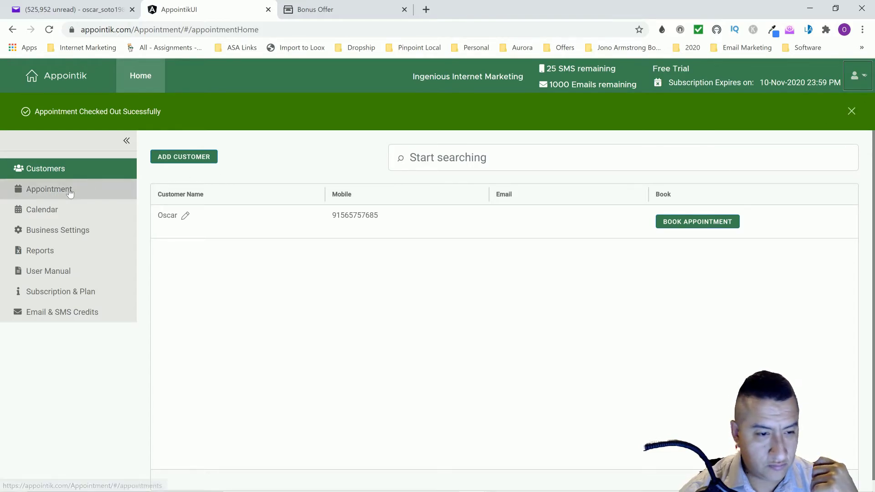
pyautogui.click(48, 276)
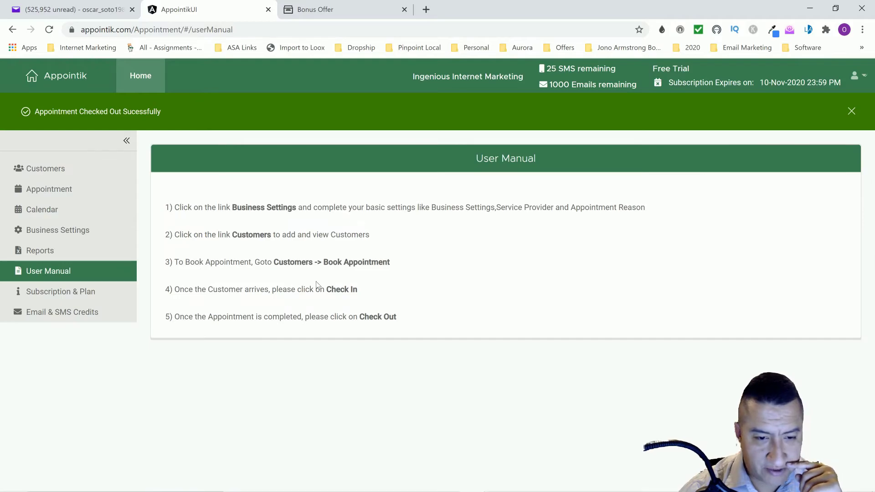
pyautogui.click(42, 294)
pyautogui.click(38, 172)
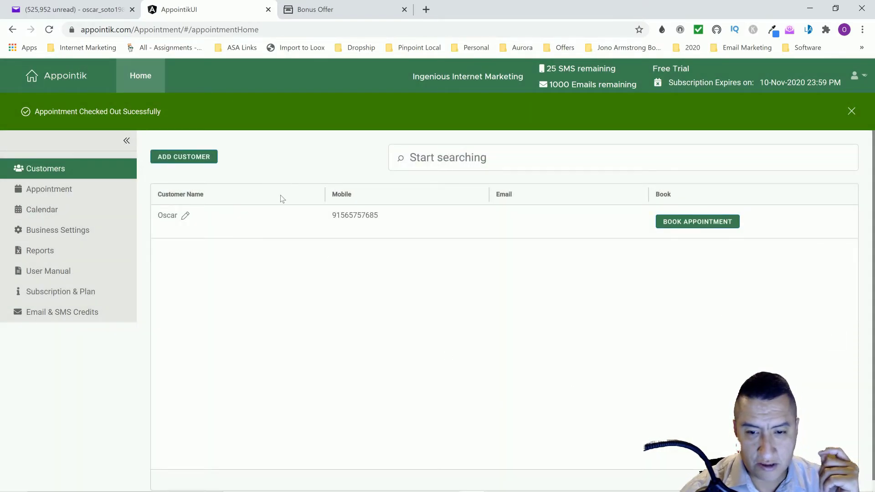
# Start and cancel a new customer, then open appointik.com from the Appointik logo
pyautogui.click(205, 159)
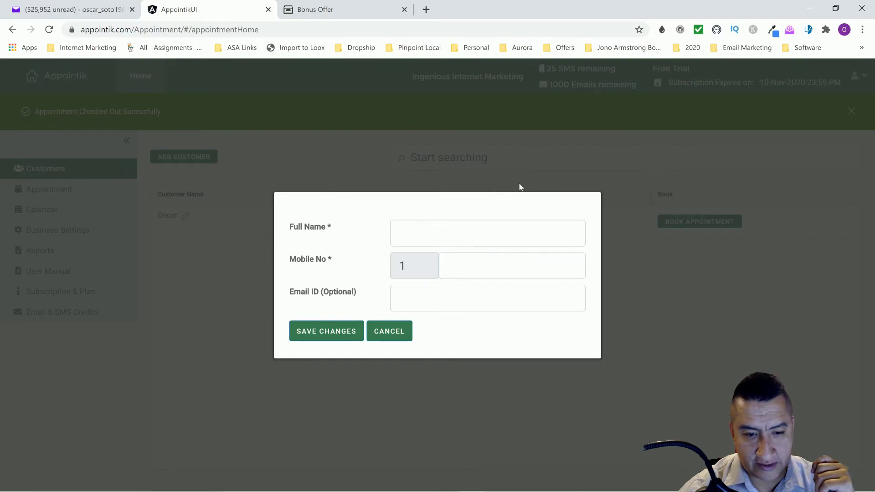
pyautogui.click(407, 331)
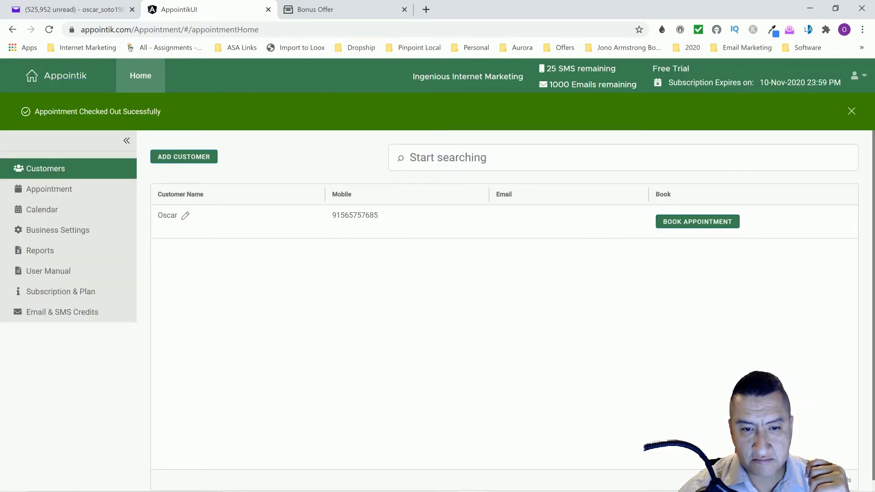
pyautogui.click(63, 77)
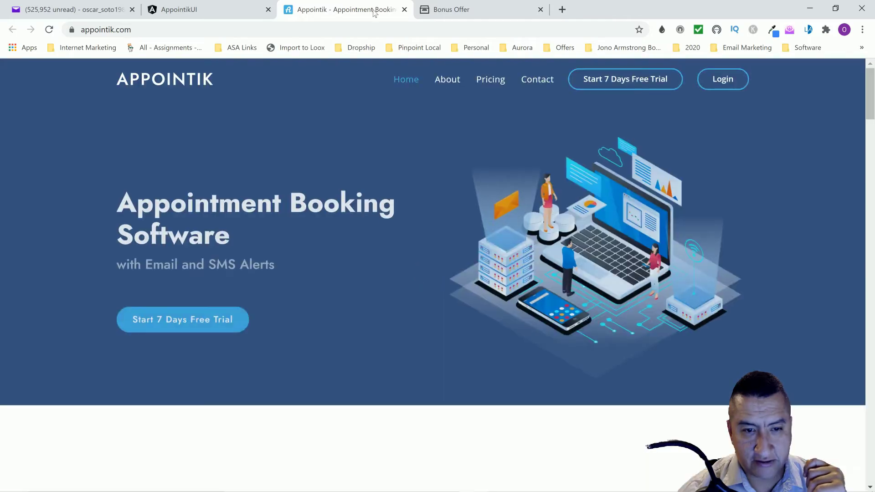
# Visit the Appointik login page, then return to the Bonus Crate offer tab and scroll through it
pyautogui.click(724, 80)
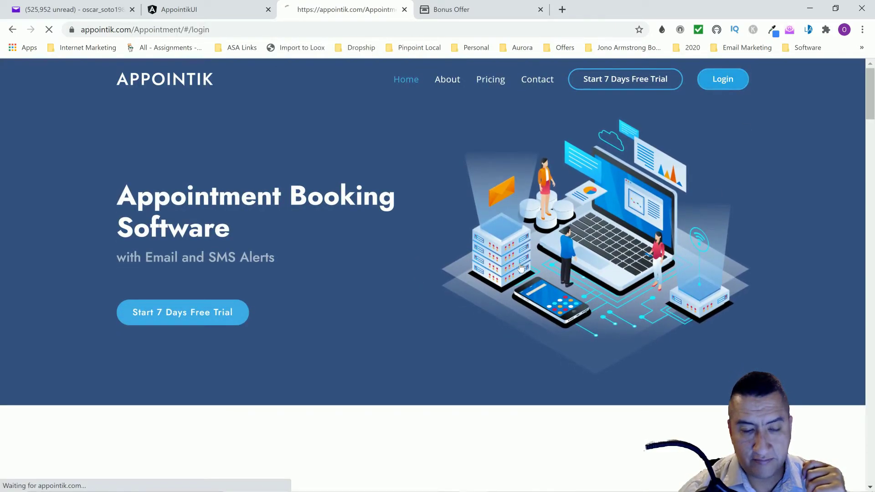
pyautogui.click(473, 9)
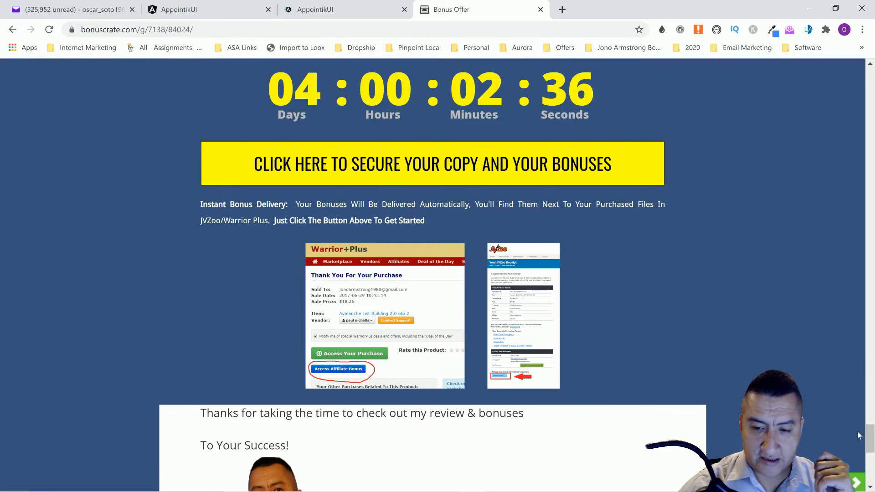
pyautogui.moveTo(871, 433); pyautogui.dragTo(862, 92)
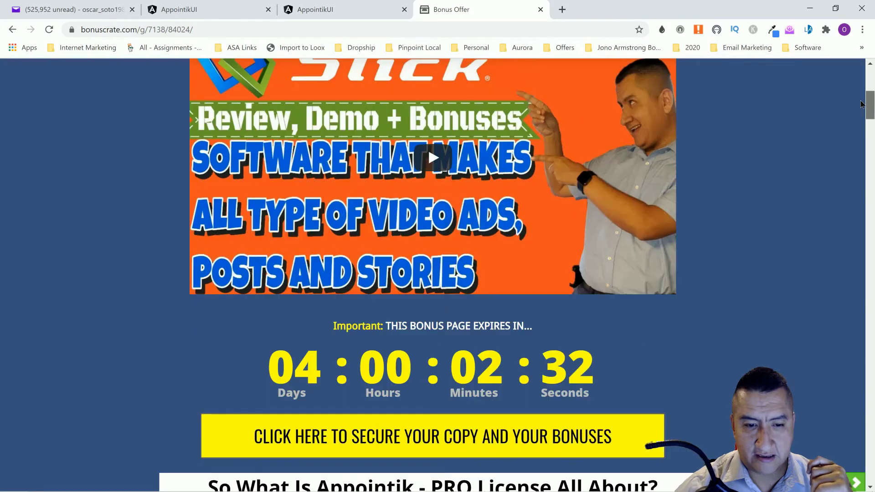
pyautogui.scroll(7, 494, 393)
pyautogui.scroll(3, 495, 393)
pyautogui.scroll(-3, 433, 355)
pyautogui.scroll(3, 357, 310)
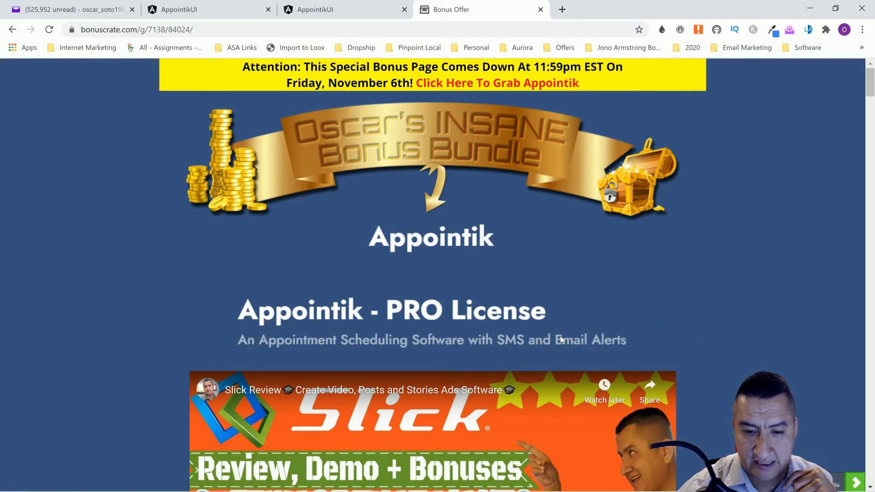
pyautogui.scroll(-10, 775, 330)
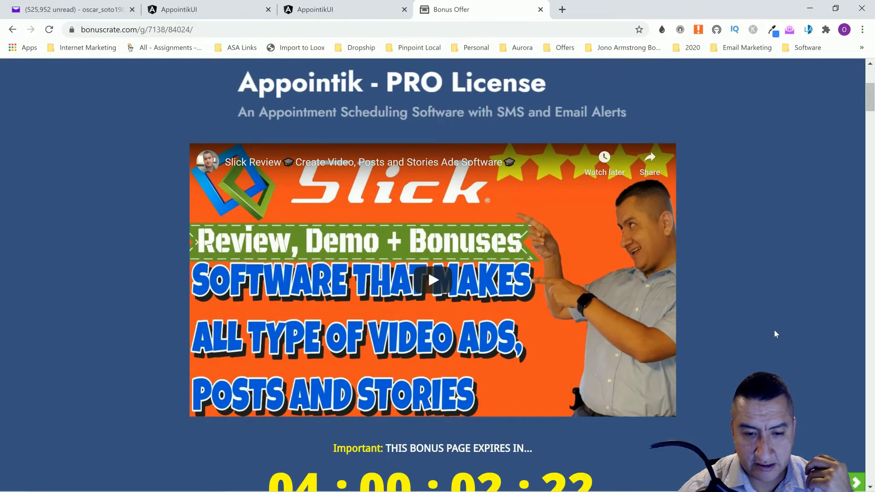
pyautogui.scroll(-5, 775, 334)
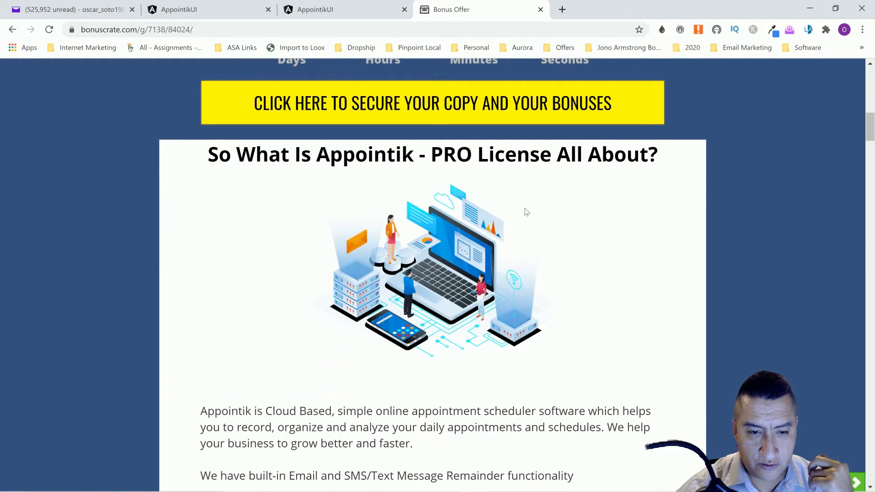
# Scroll to Prices & Up-Sells and highlight the $47.41 1 Year PRO License upsell price
pyautogui.scroll(-3, 607, 176)
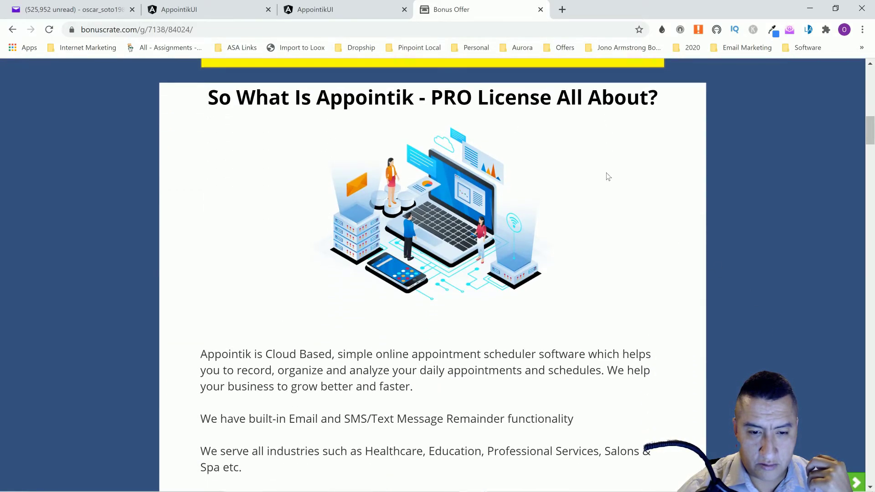
pyautogui.scroll(-1, 607, 175)
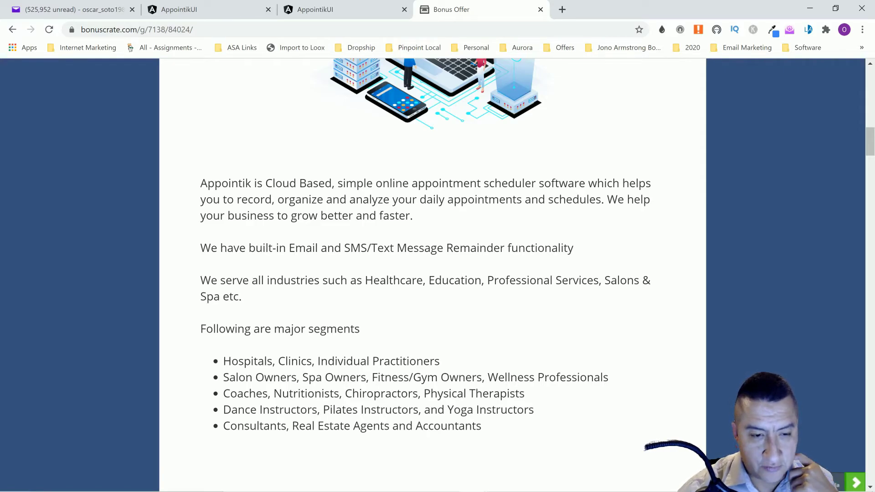
pyautogui.scroll(-1, 511, 228)
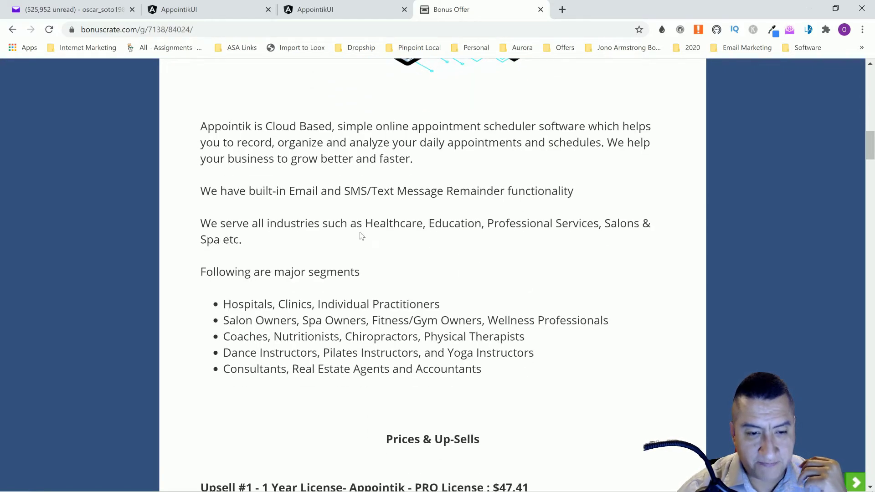
pyautogui.scroll(-1, 514, 260)
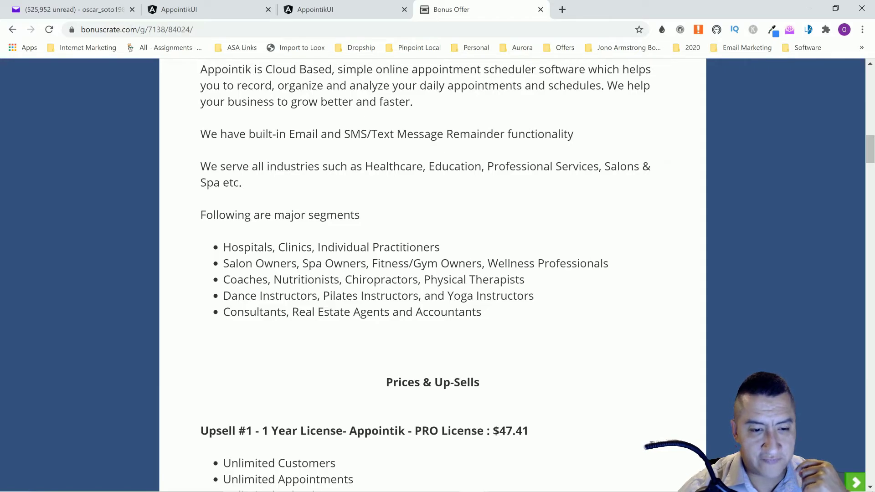
pyautogui.scroll(3, 549, 313)
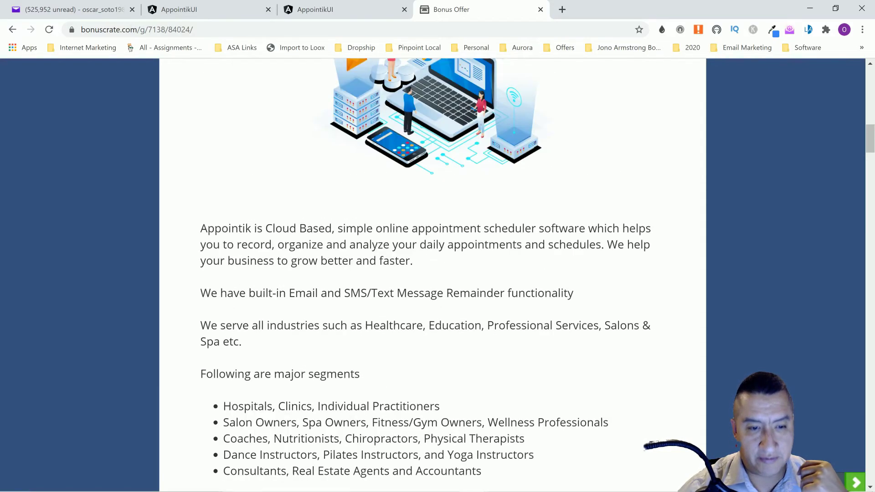
pyautogui.scroll(-6, 549, 312)
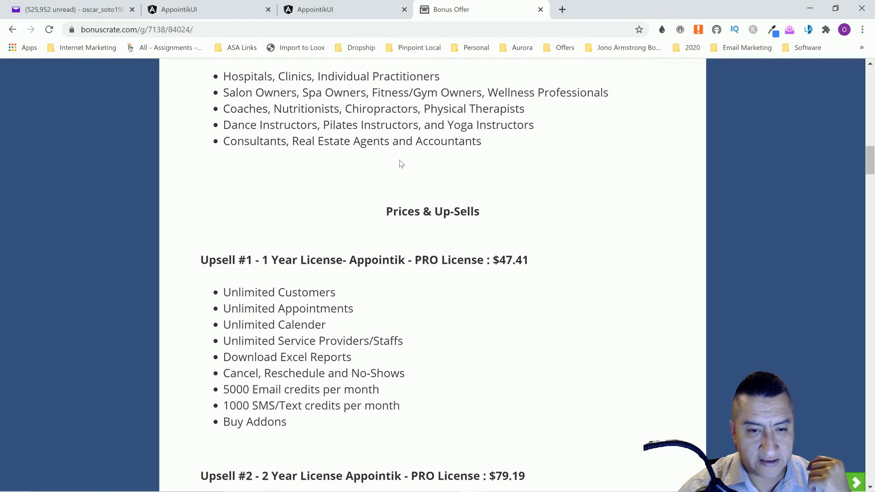
pyautogui.scroll(1, 588, 239)
pyautogui.scroll(-4, 588, 238)
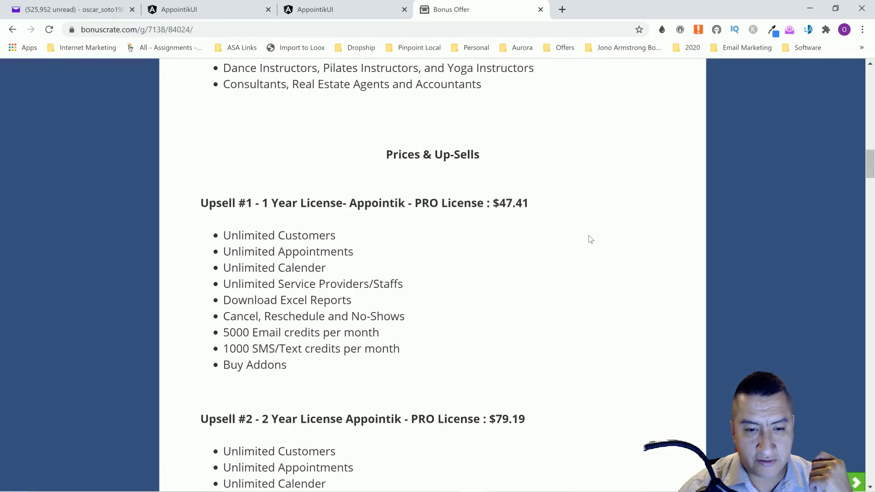
pyautogui.tripleClick(461, 112)
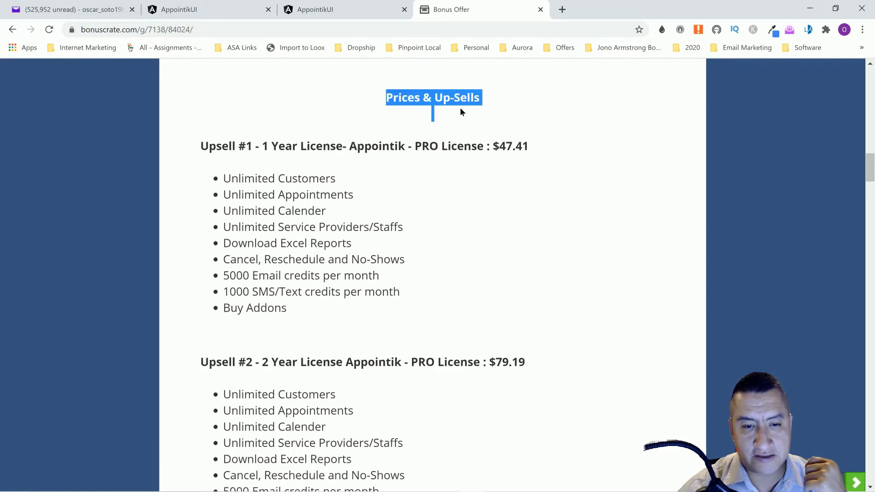
pyautogui.moveTo(264, 146); pyautogui.dragTo(494, 147)
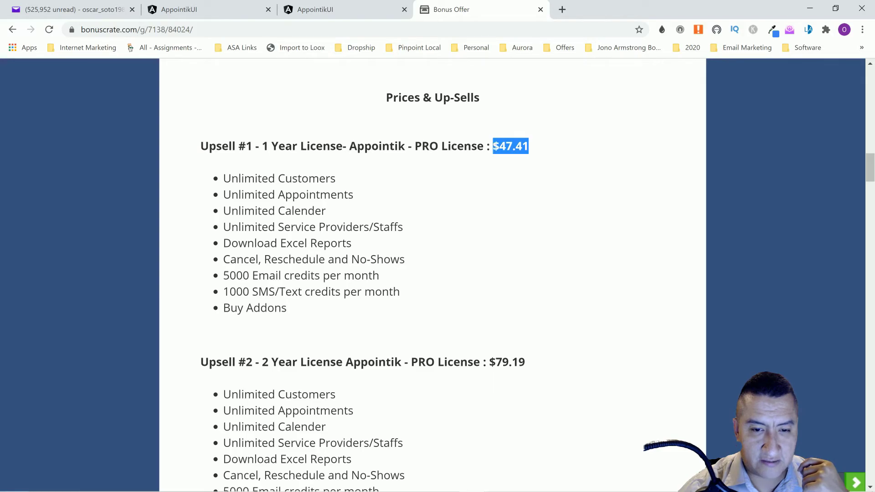